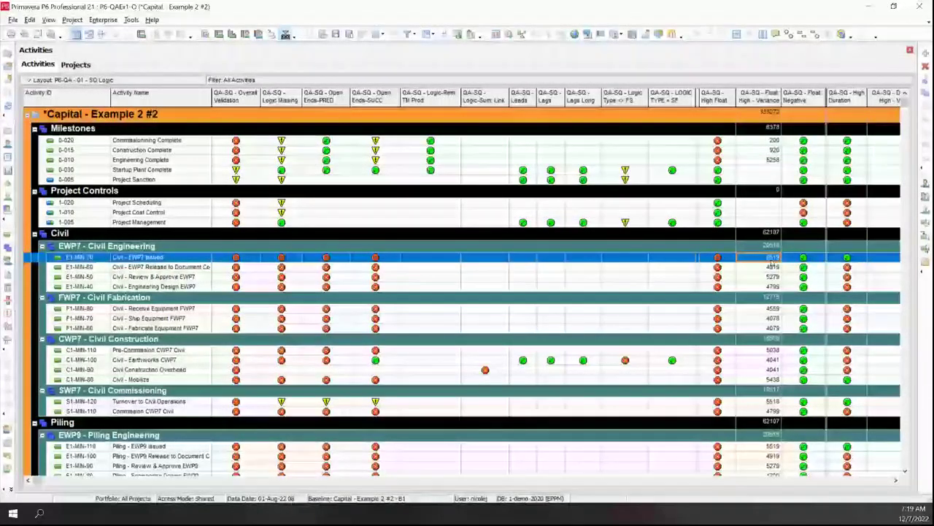
Examine the QA-SQ Duration: High Variance column, including the row for the Civil - EWP7 Release to Document Control activity.
left_click(896, 479)
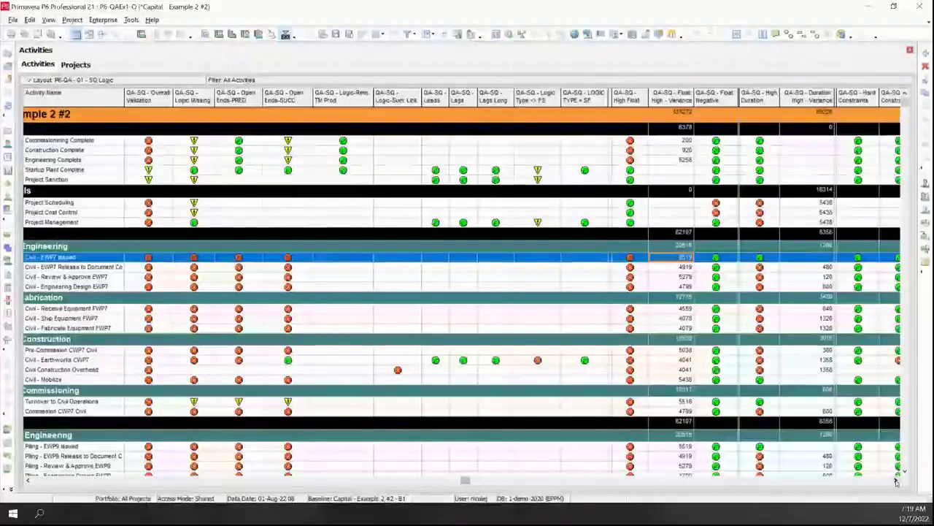
left_click(810, 268)
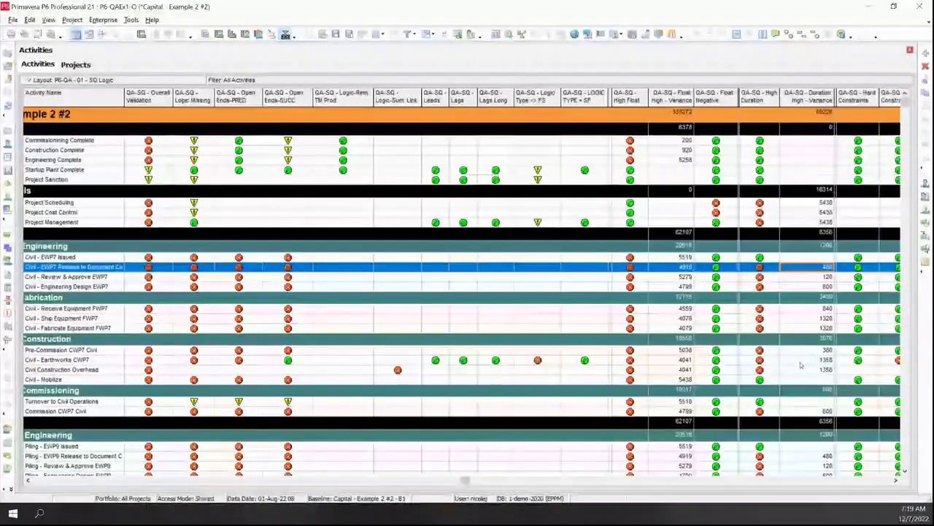
left_click(898, 481)
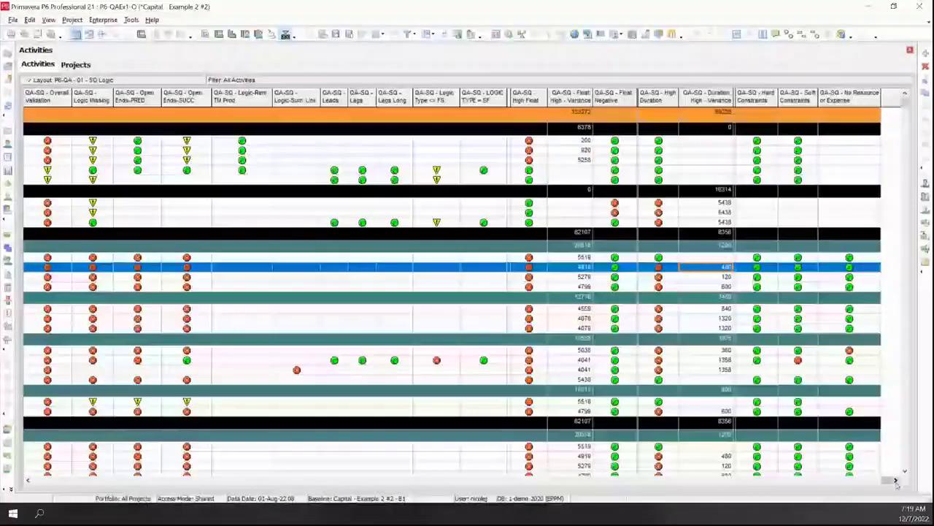
Show the status details of Civil - Earthworks CWP7 and review the primary constraint options behind its soft constraint flag.
left_click(807, 360)
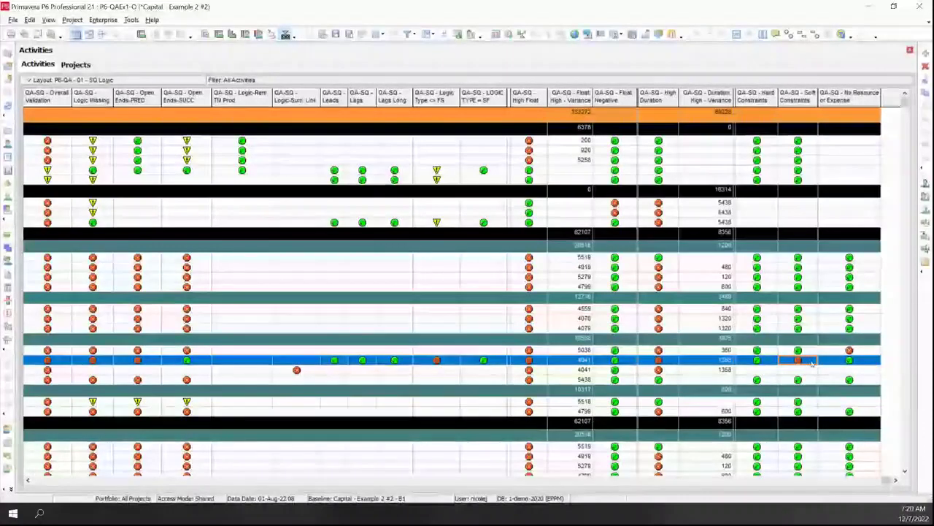
left_click(206, 35)
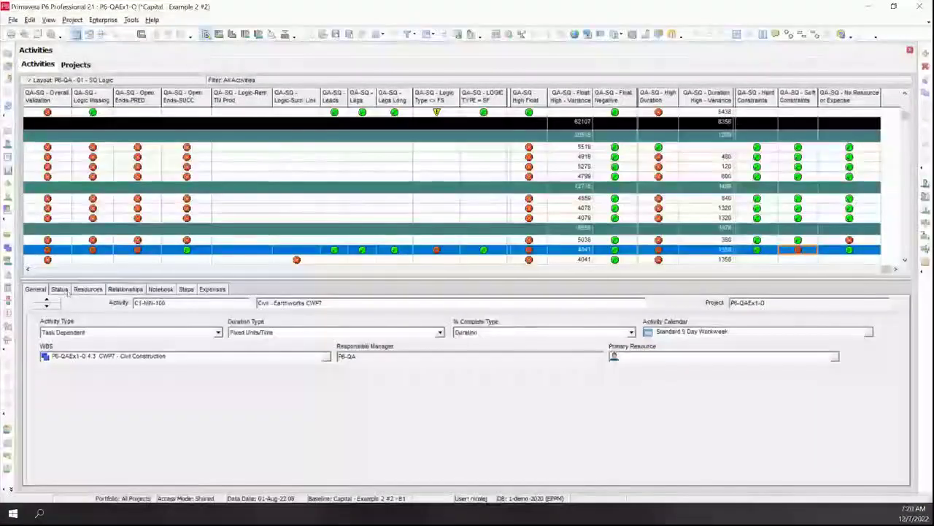
left_click(60, 290)
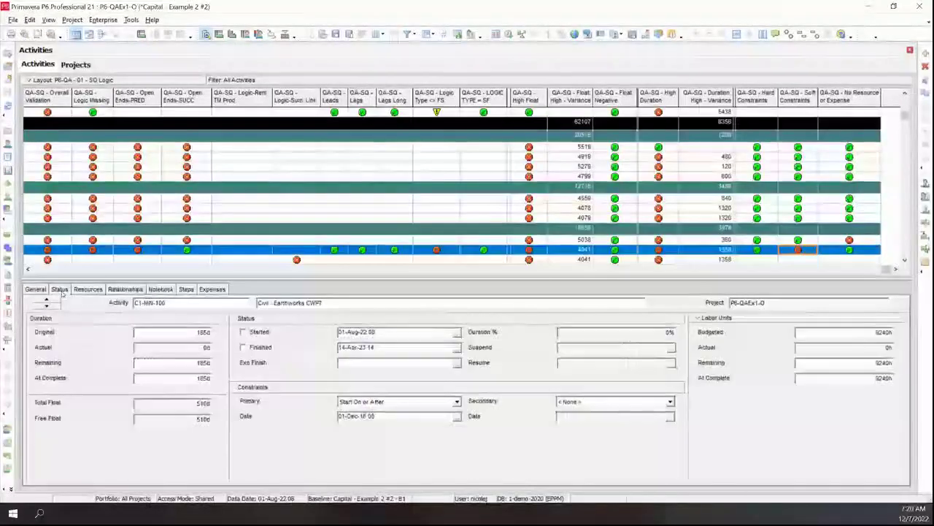
left_click(404, 401)
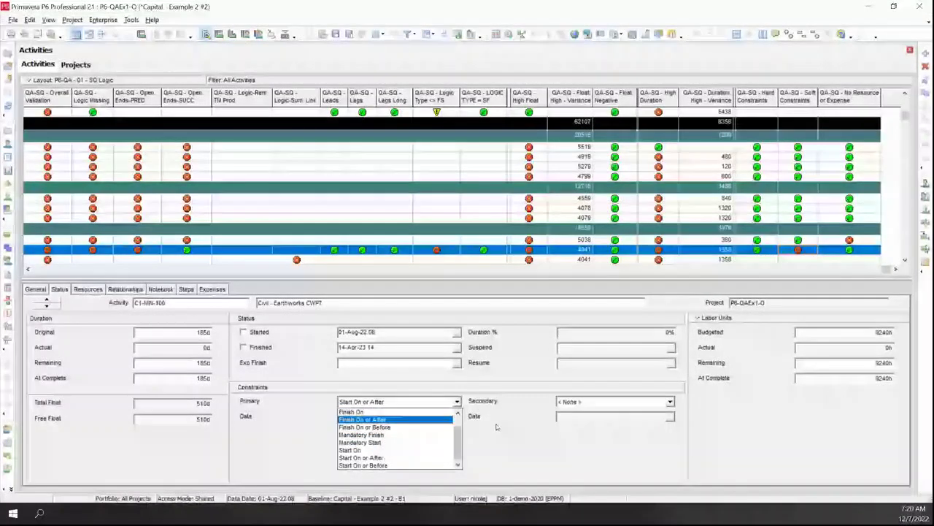
left_click(441, 414)
left_click(367, 400)
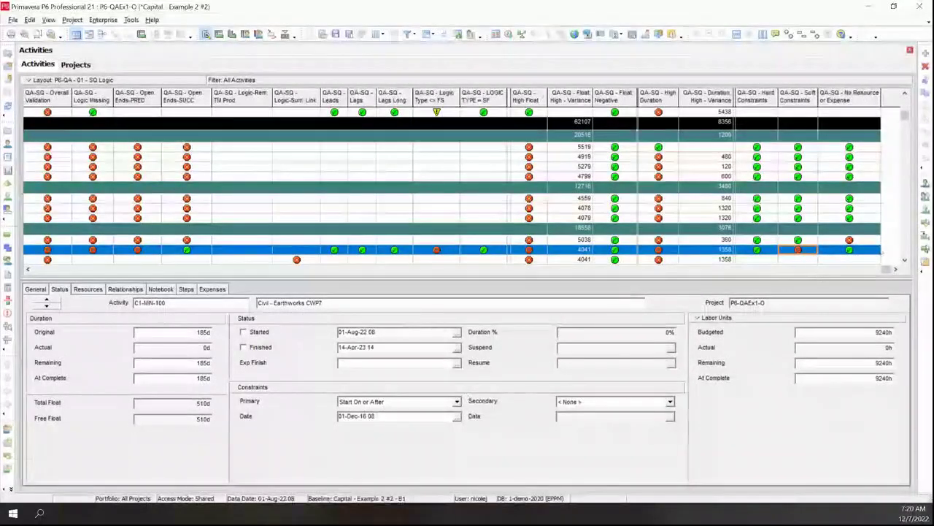
Check the assigned resources and expenses of Pre-Commission CWP7 Civil, compared with the resources of Civil - Earthworks CWP7.
left_click(849, 240)
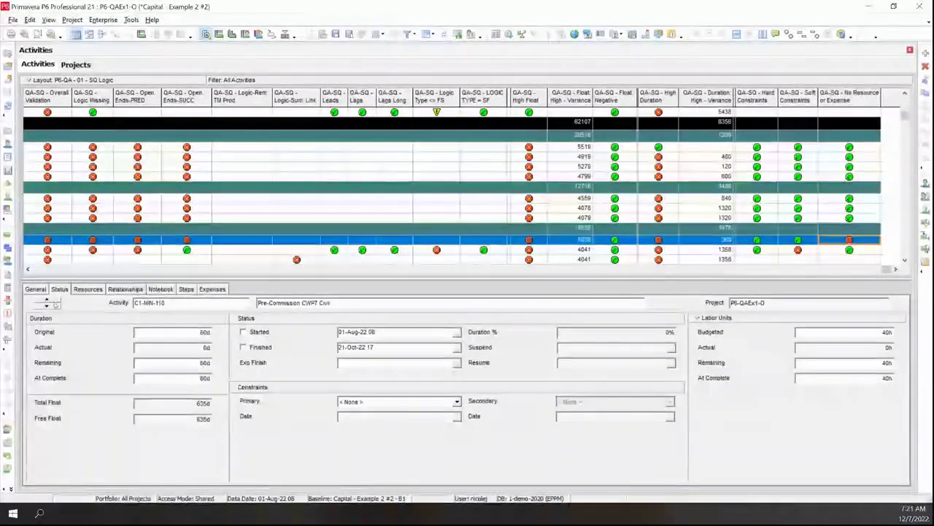
left_click(88, 289)
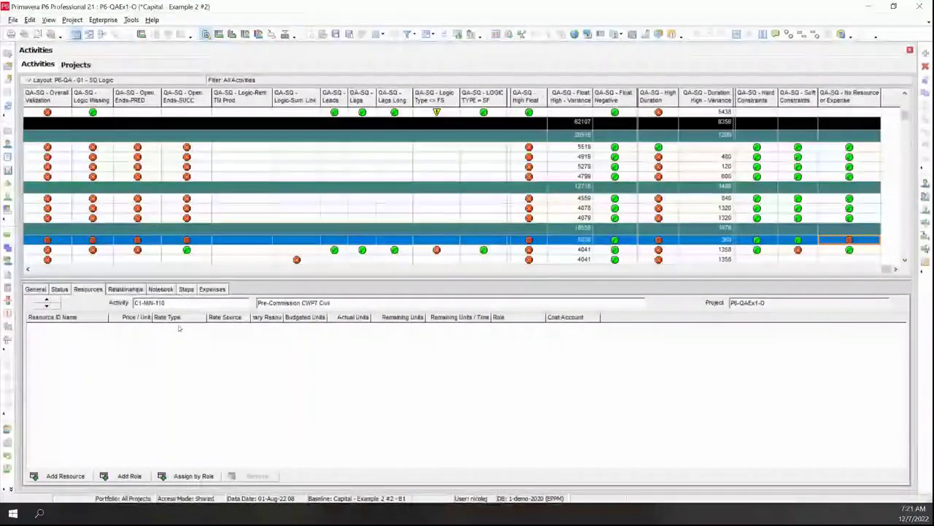
left_click(217, 291)
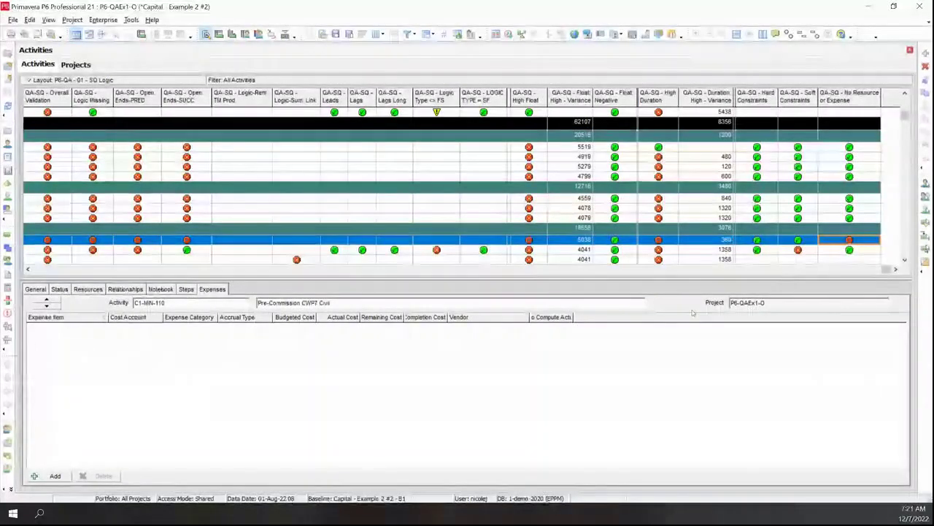
left_click(848, 250)
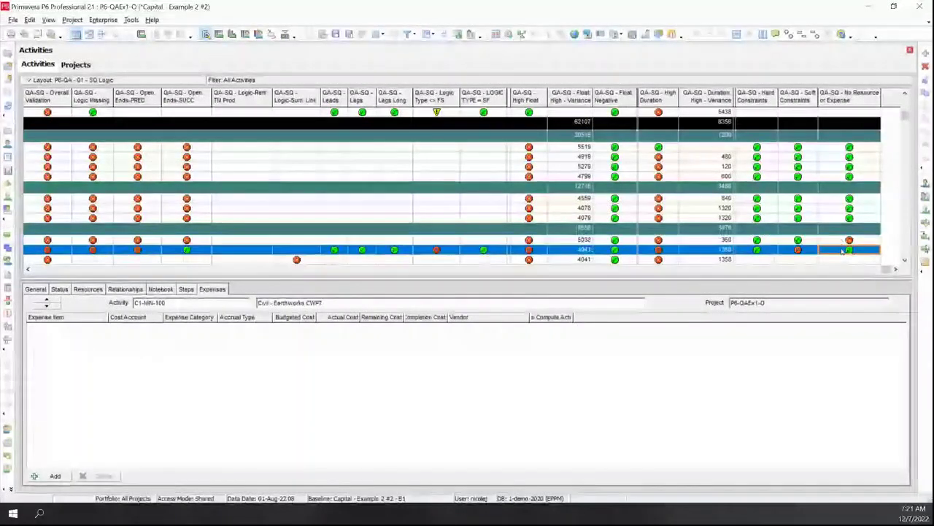
left_click(88, 289)
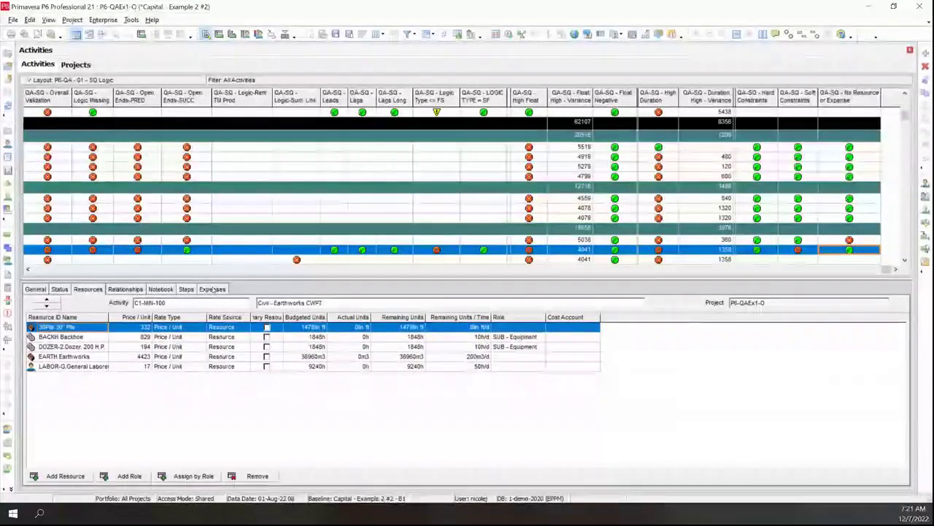
left_click(80, 271)
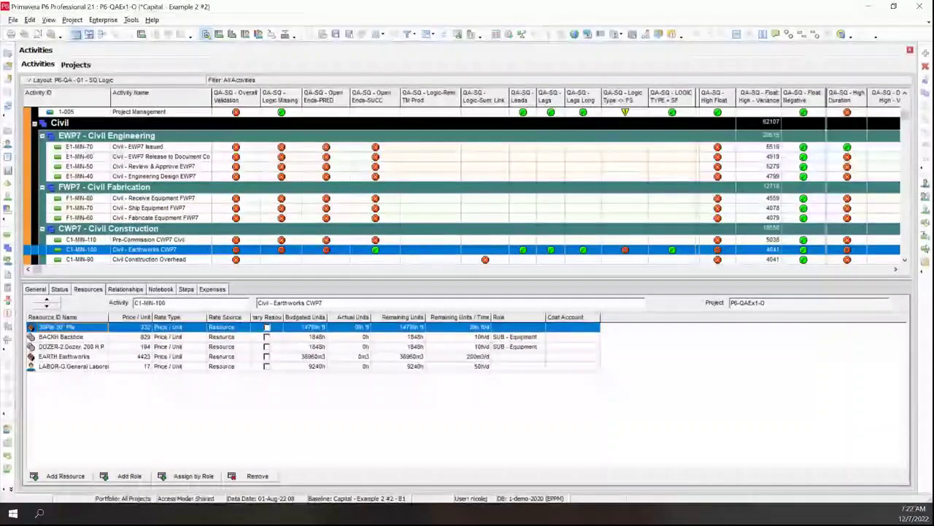
Select project P6-QAEx1-O in the projects list and view the available QA-Frequency codes without changing the assignment.
left_click(77, 64)
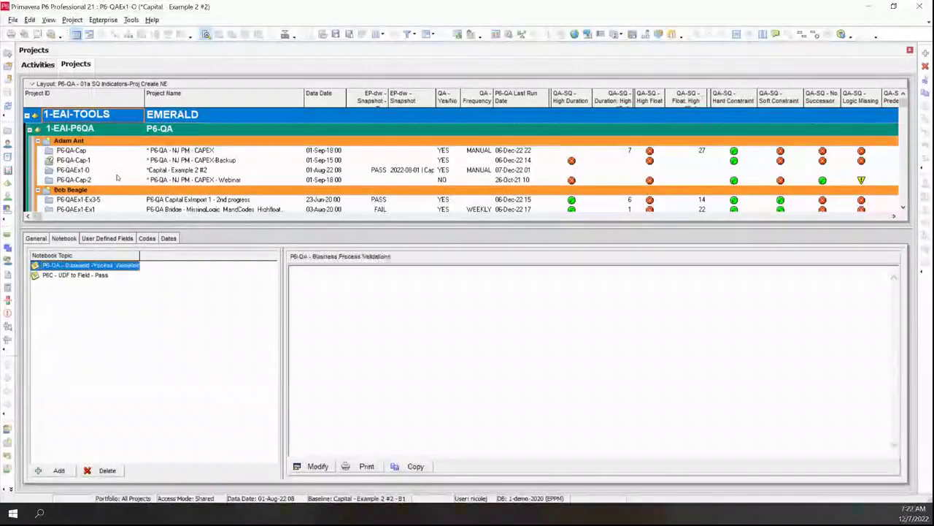
left_click(117, 172)
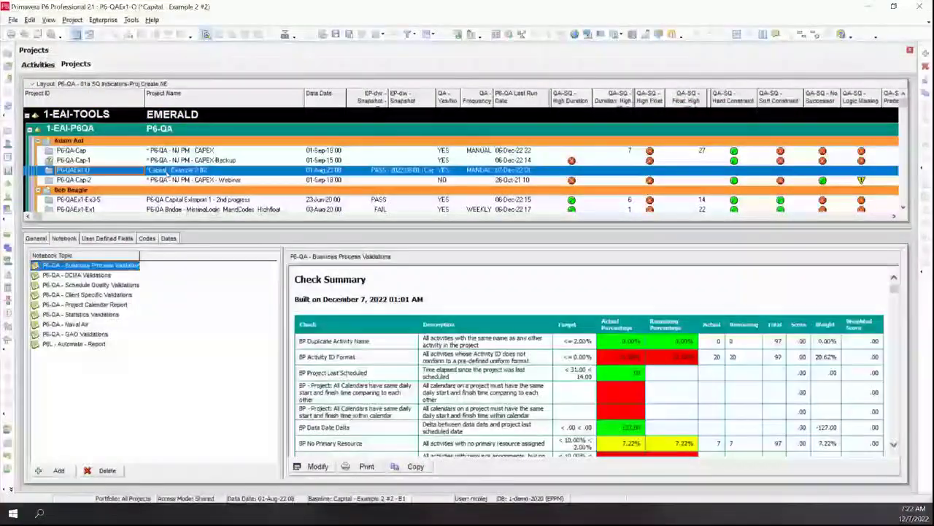
left_click(480, 170)
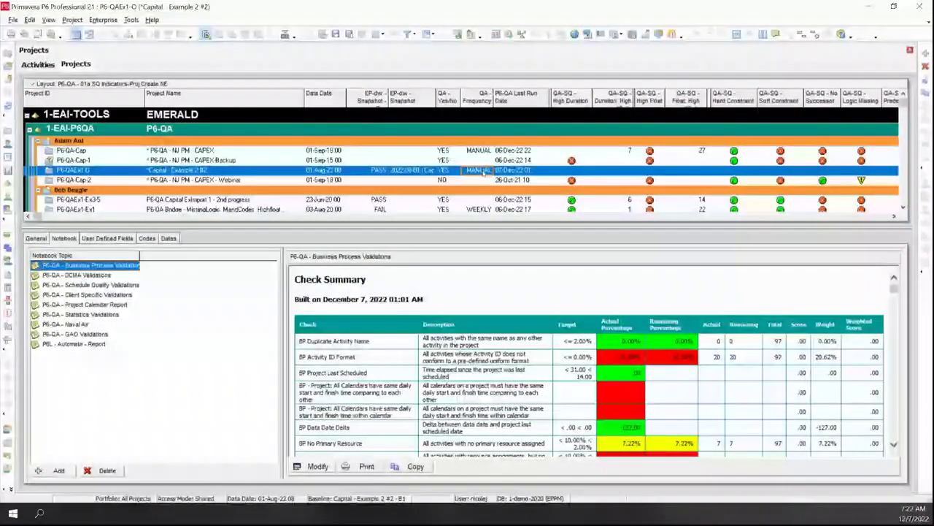
left_click(480, 170)
left_click(486, 169)
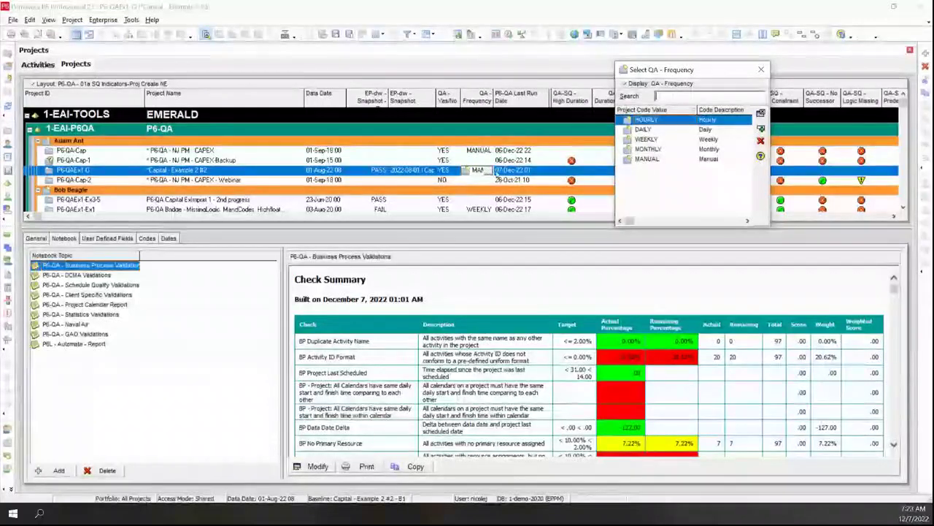
key("Escape")
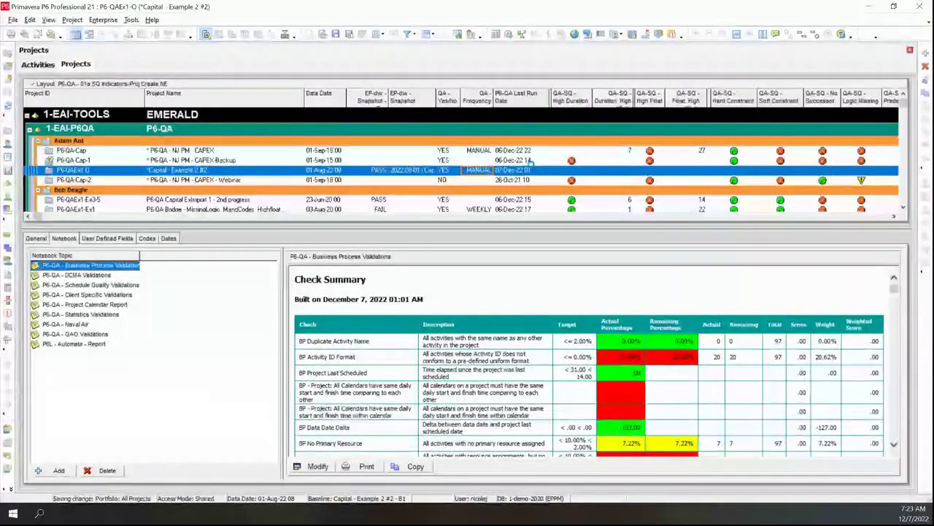
Clear the P6-QA Last Run Date of project P6-QAEx1-O and refresh the project data.
left_click(535, 169)
left_click(504, 170)
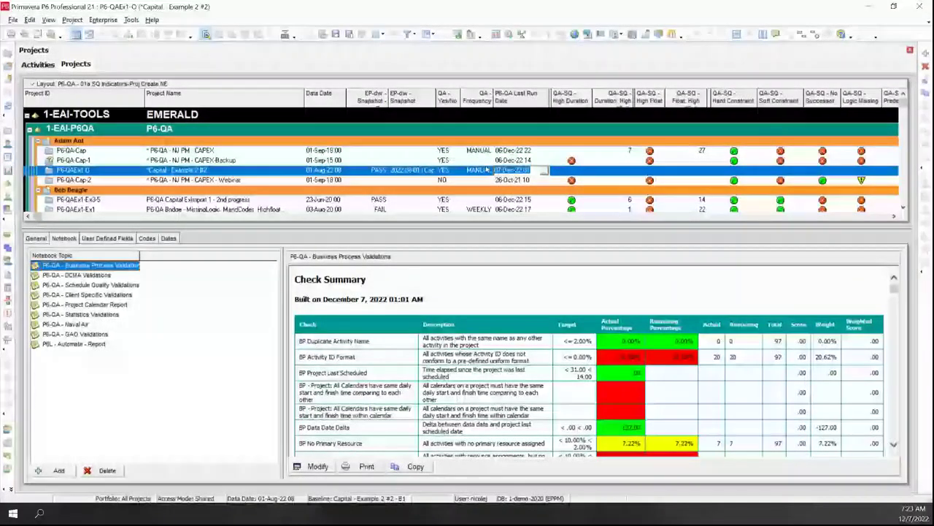
key("BackSpace")
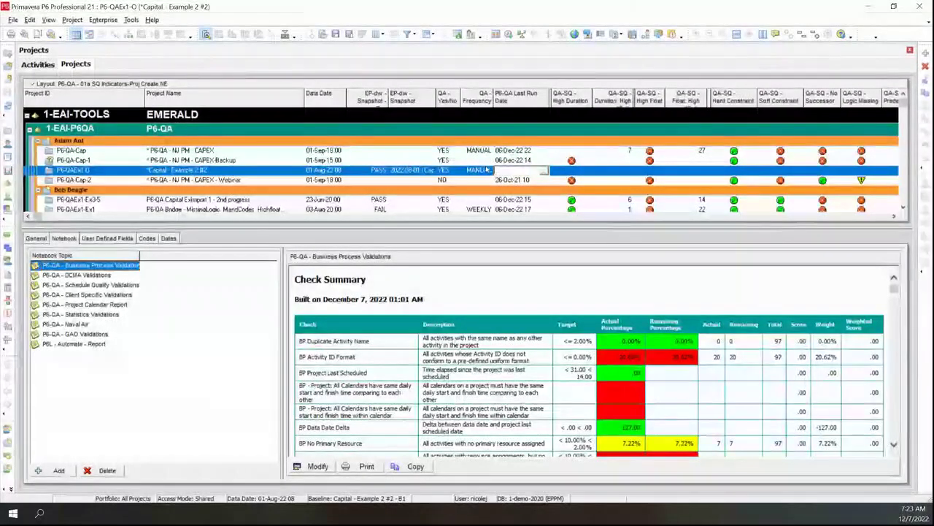
key("Return")
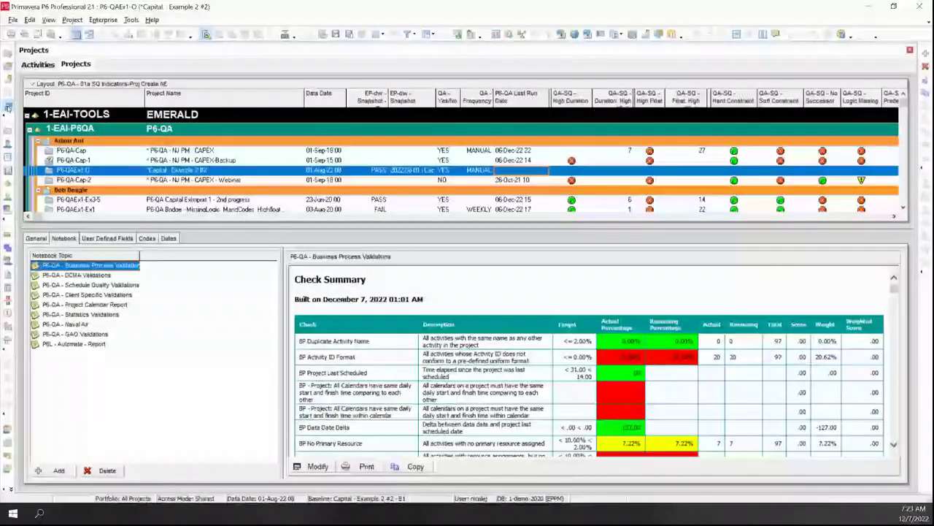
key("ctrl+Home")
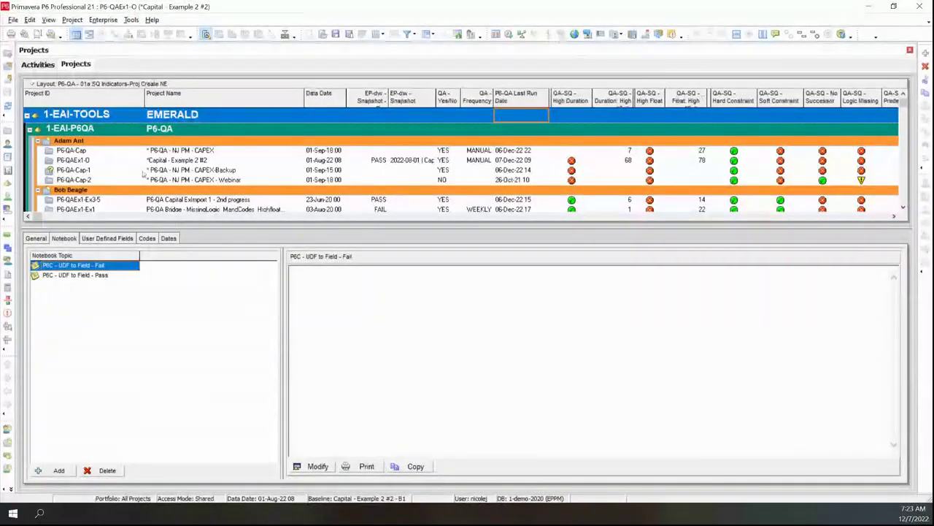
Review the refreshed last run date and business process check summary of project P6-QAEx1-O.
left_click(362, 180)
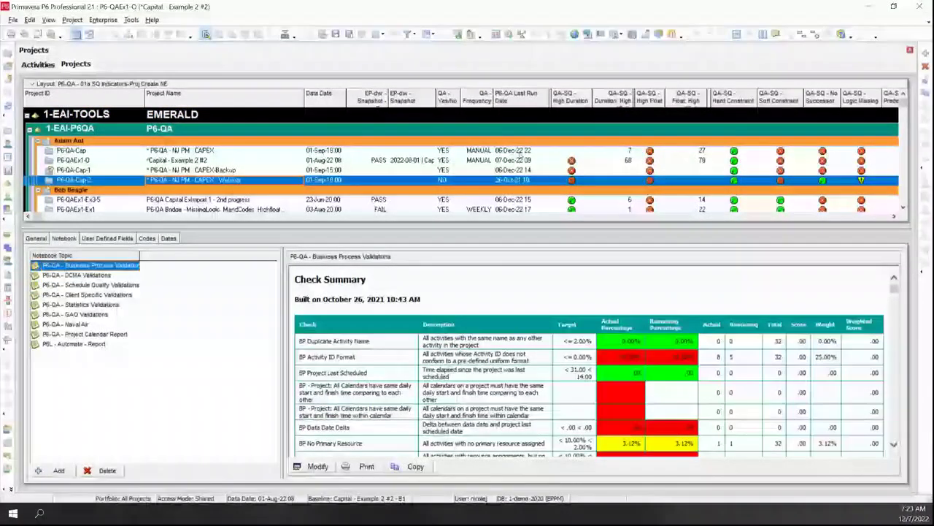
left_click(514, 151)
left_click(517, 160)
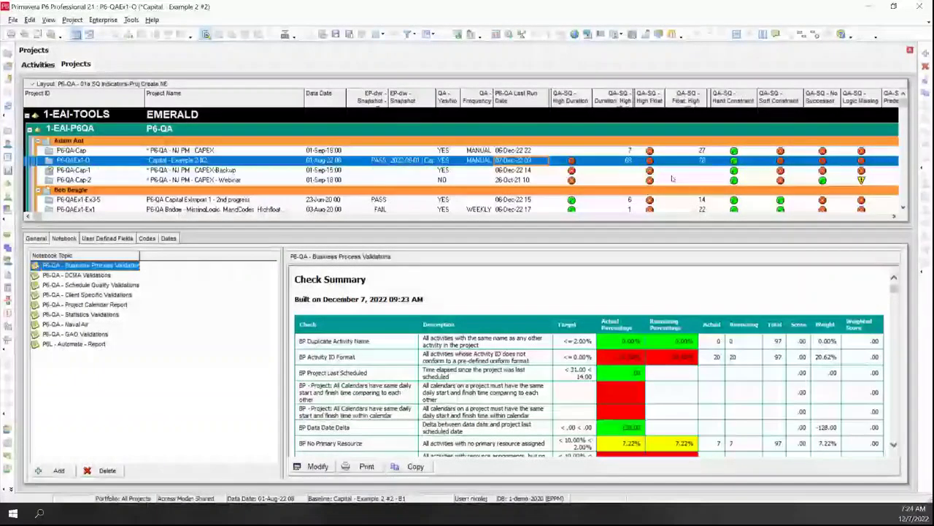
Hide the project details and slightly widen the QA-SQ Duration: High column in the projects table.
left_click(285, 34)
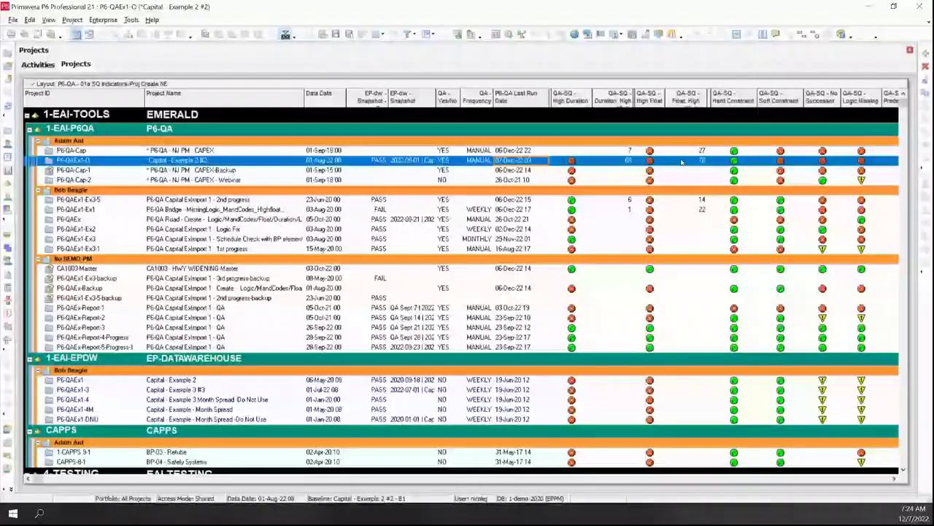
left_click(895, 479)
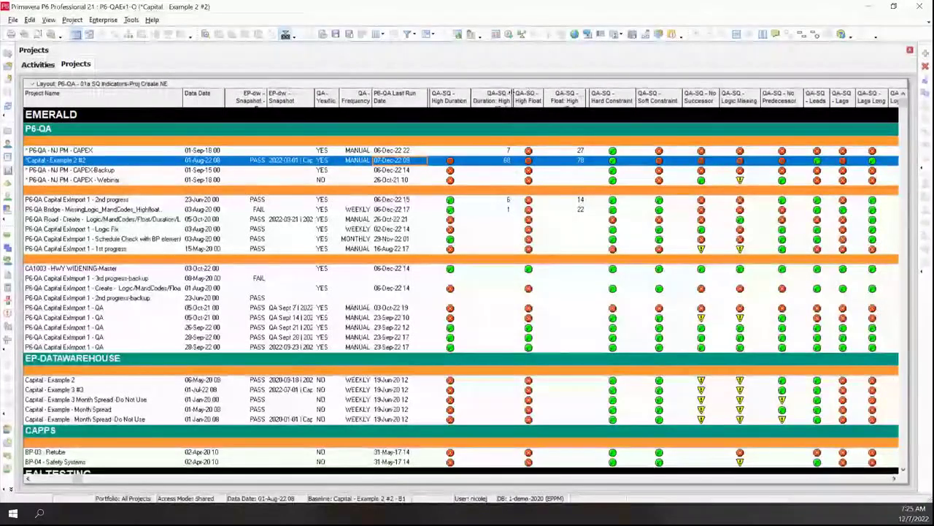
left_click_drag(509, 93, 519, 94)
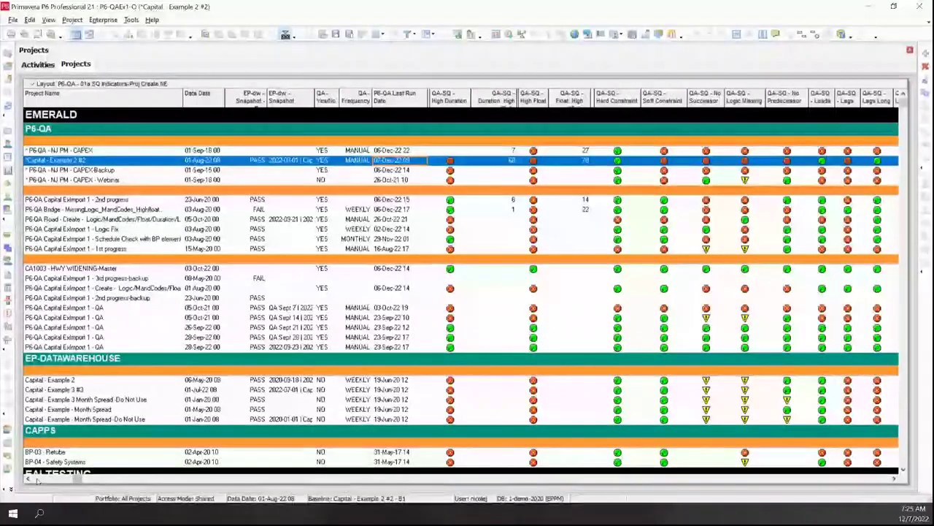
left_click(37, 480)
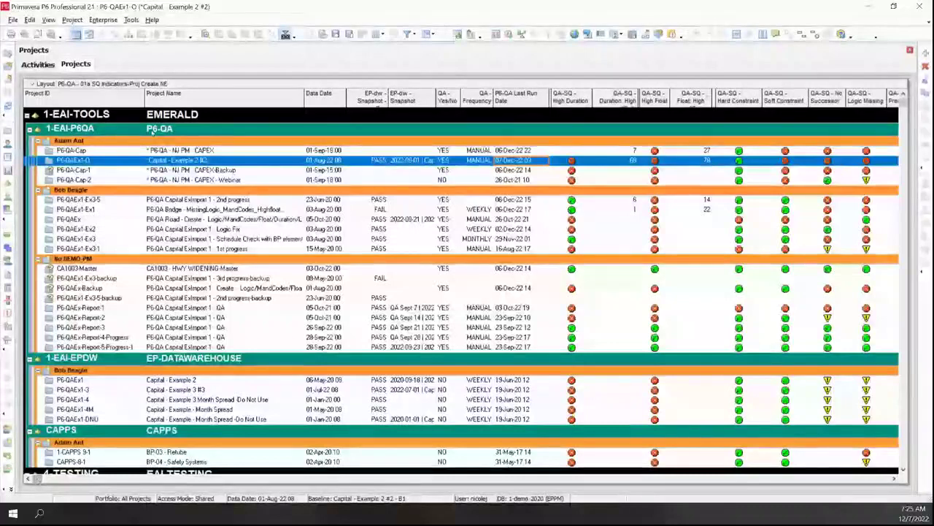
Open the P6-QA - 02a SQ Criteria layout for the projects list and review the high duration criteria of P6-QAEx1-O and P6-QA-Cap-1.
left_click(32, 84)
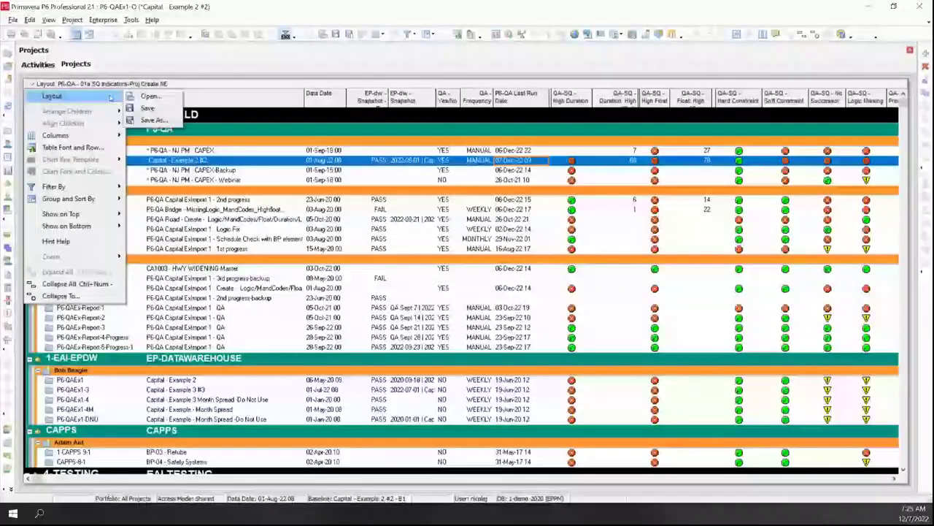
left_click(143, 96)
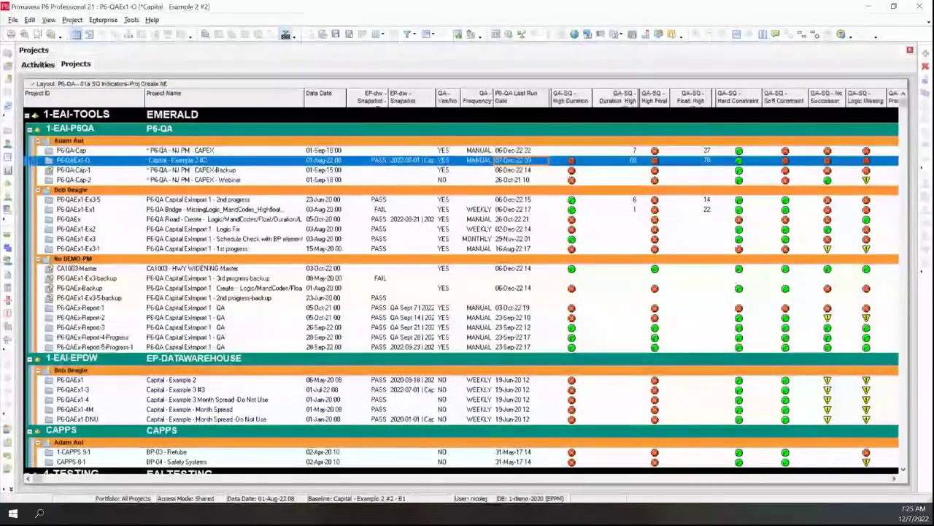
scroll(441, 305, "down", 2)
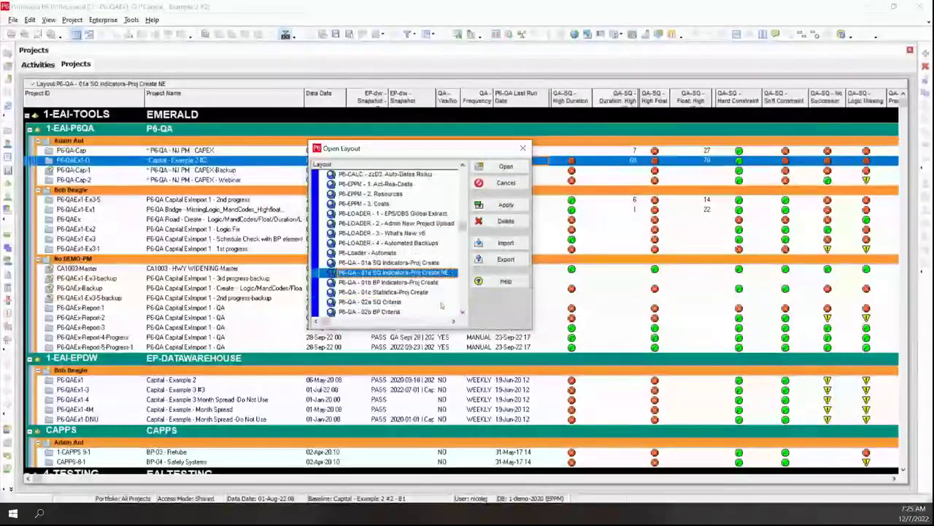
scroll(441, 303, "down", 1)
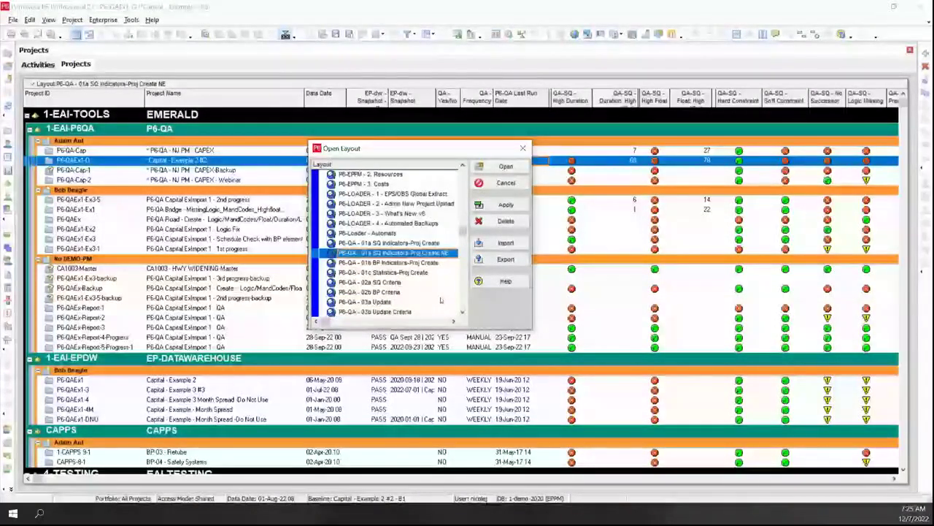
scroll(438, 292, "down", 1)
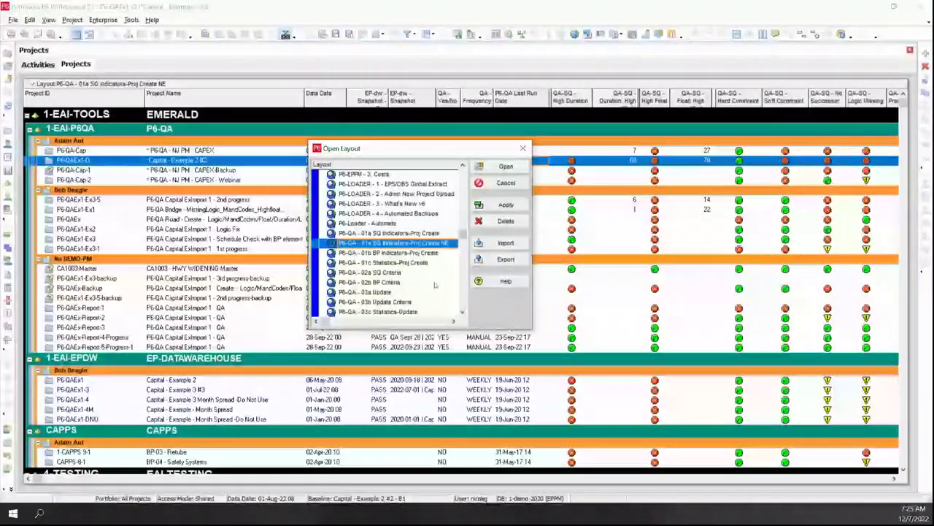
left_click(394, 273)
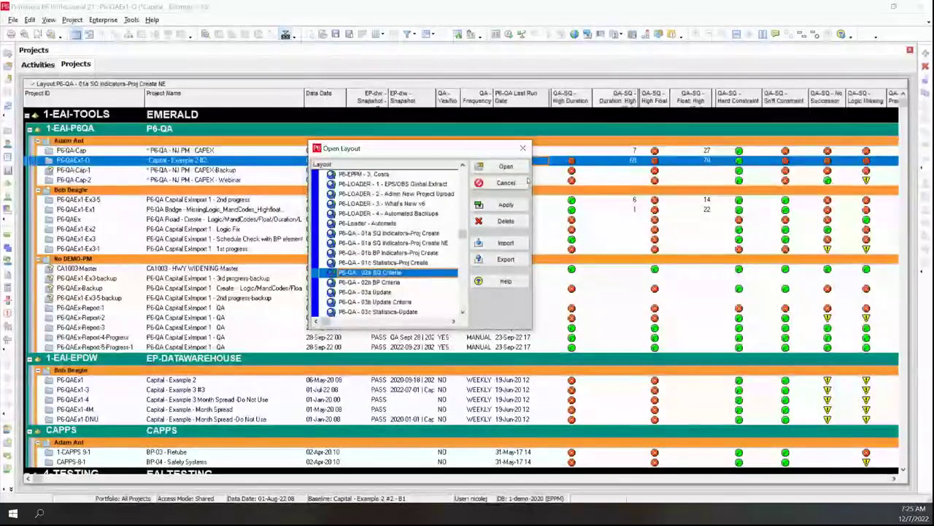
left_click(506, 205)
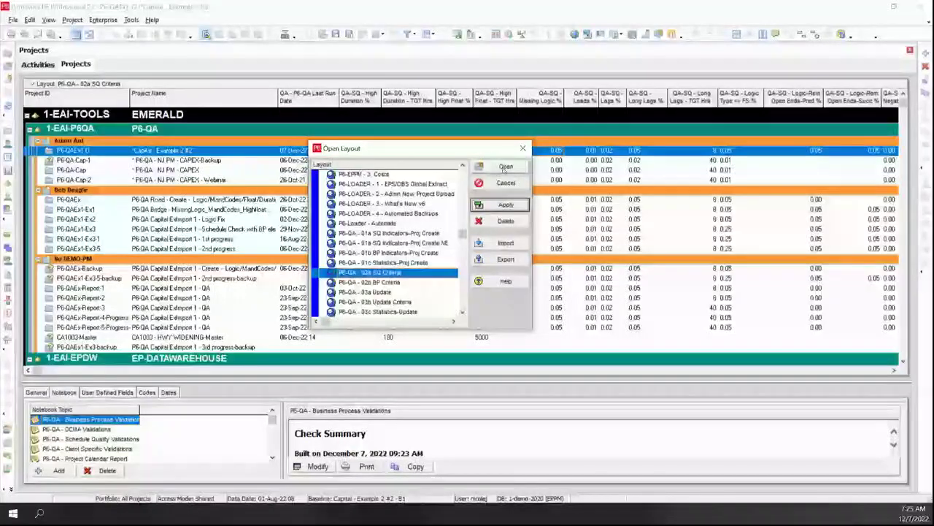
left_click(505, 167)
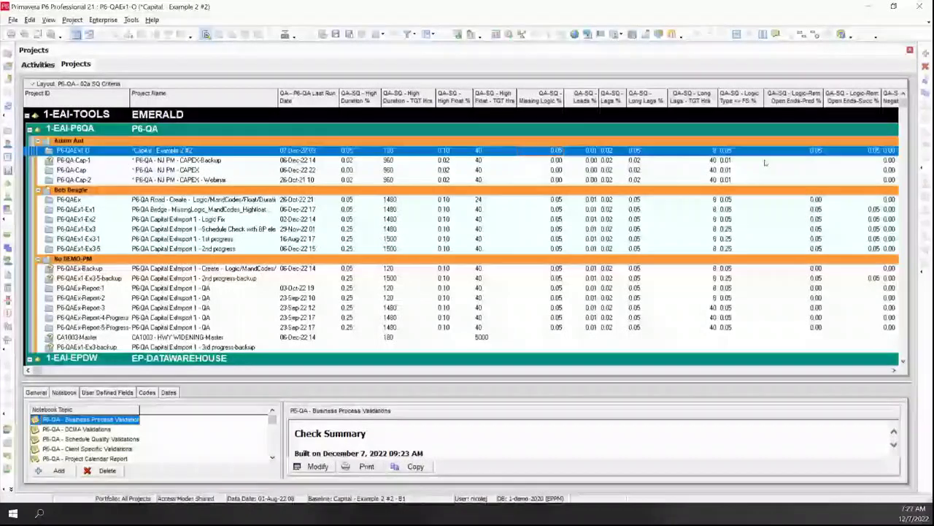
left_click(358, 152)
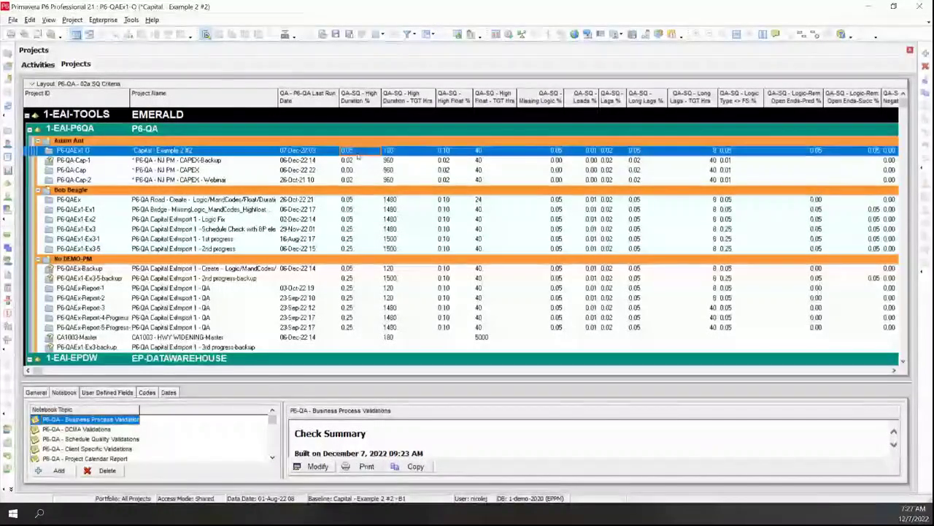
left_click(403, 160)
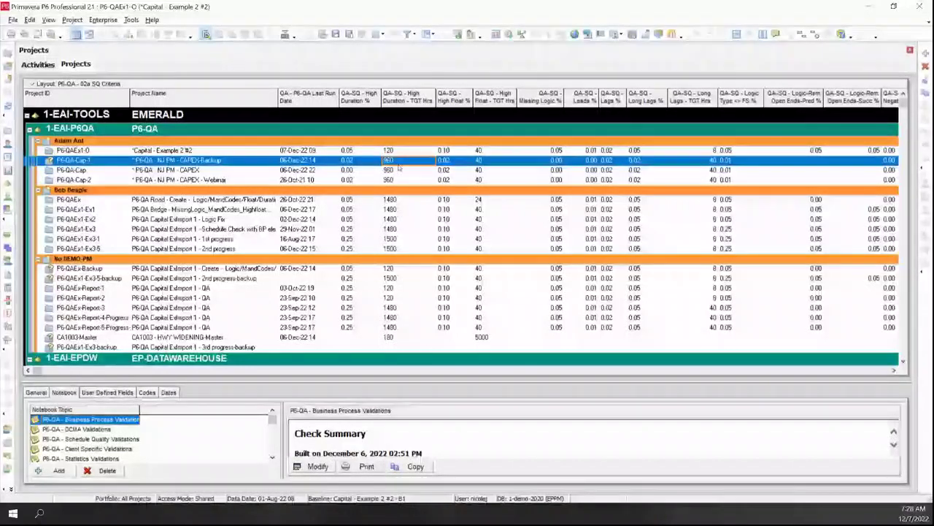
Open the P6-QA - 01b BP Indicators-Proj Create layout for the projects list.
left_click(40, 84)
mouse_move(52, 92)
left_click(146, 92)
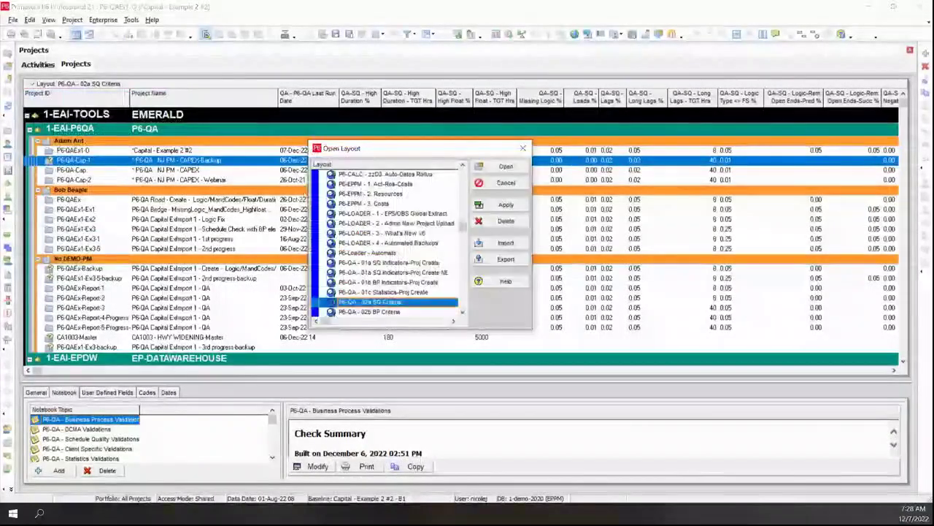
left_click(403, 263)
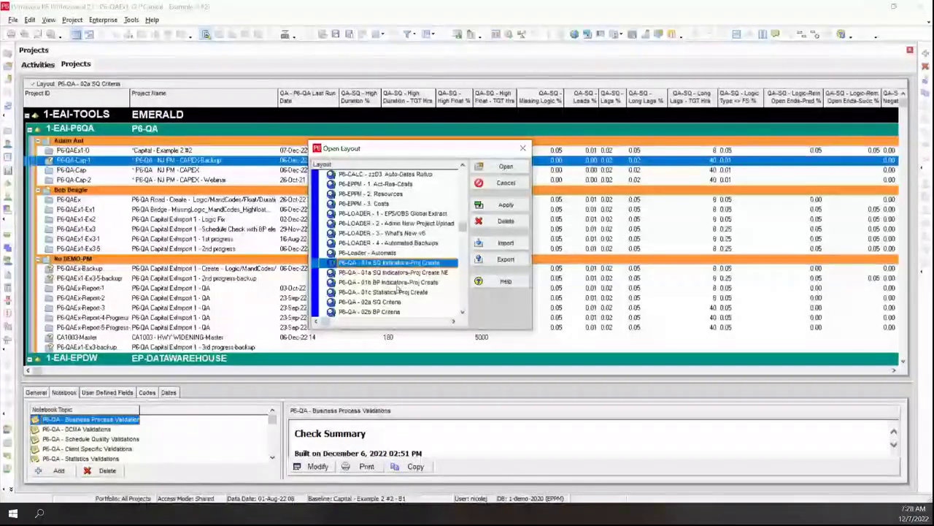
left_click(400, 283)
left_click(505, 205)
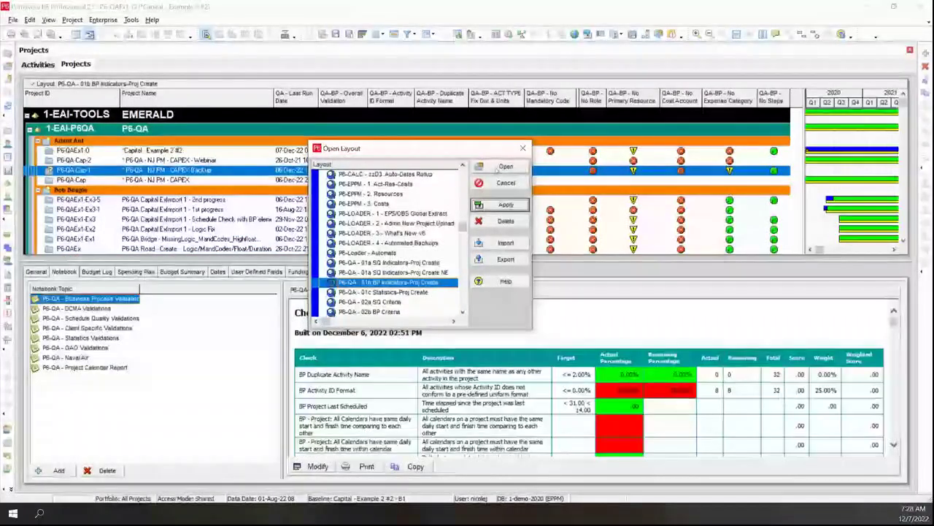
left_click(504, 167)
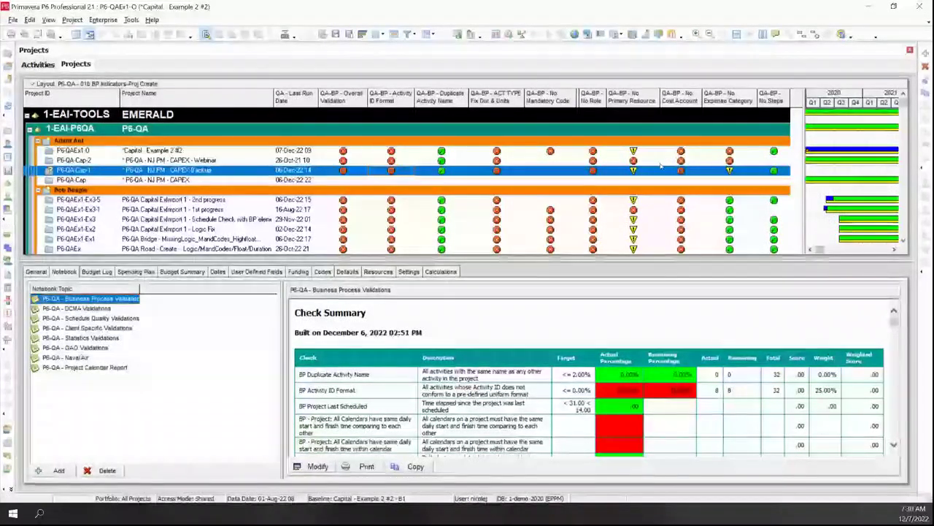
View the available QA-BP - No Role indicators of project P6-QAEx1-O and keep the red one.
left_click(606, 151)
left_click(605, 151)
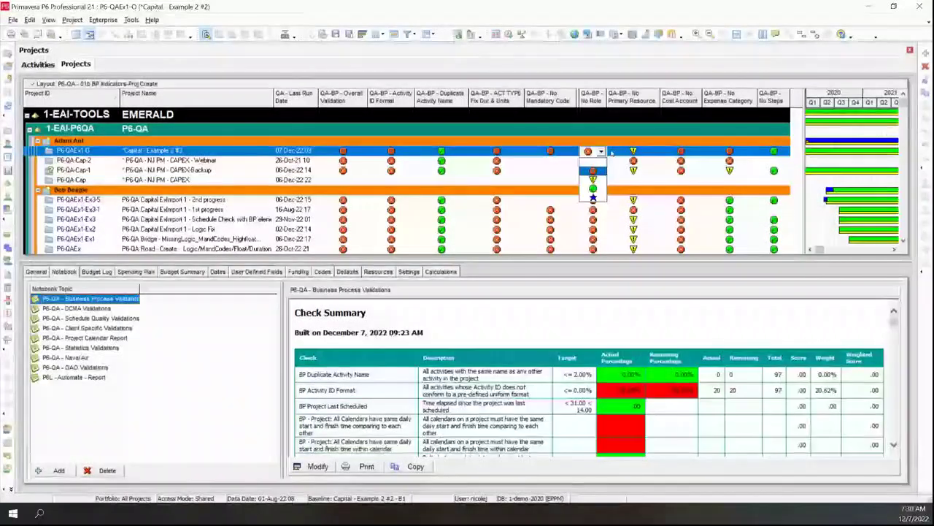
left_click(593, 171)
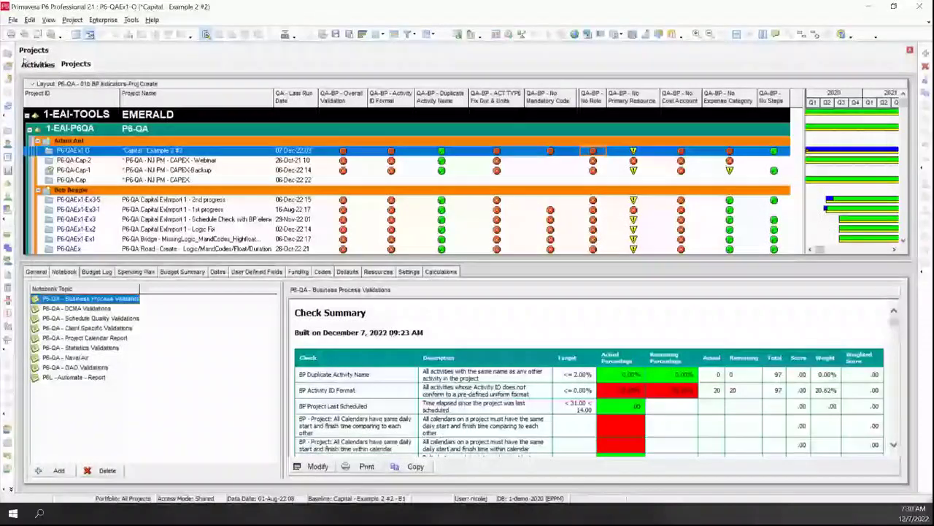
Switch to the activities of P6-QAEx1-O and open the P6-QA - 02 - BP Indicators layout.
left_click(32, 64)
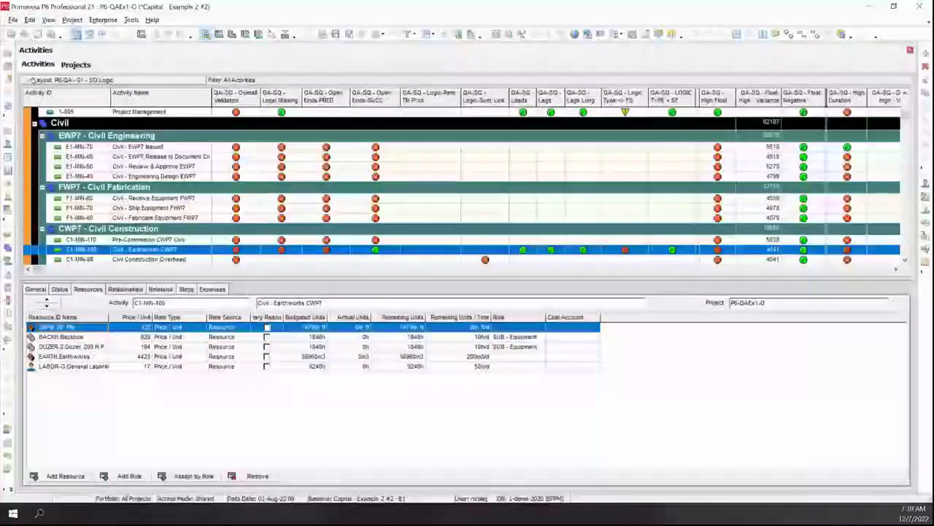
left_click(33, 80)
mouse_move(73, 92)
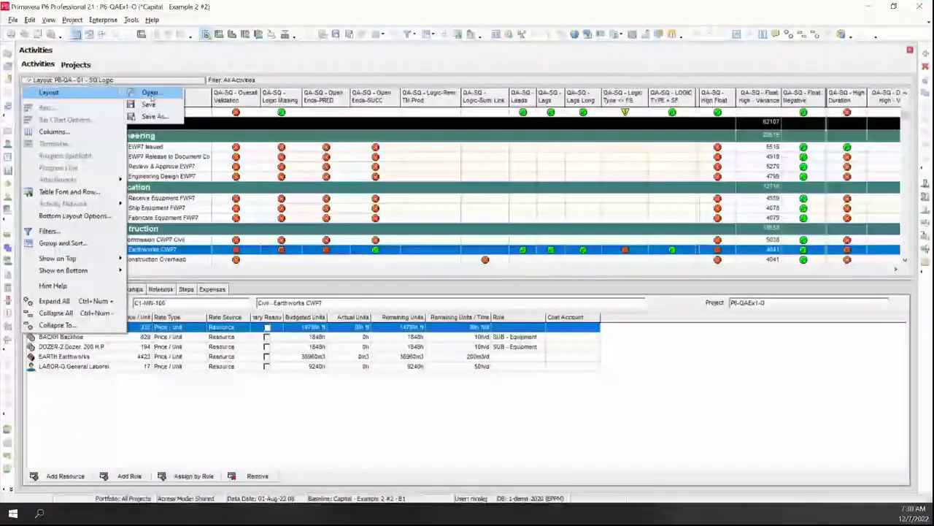
left_click(150, 94)
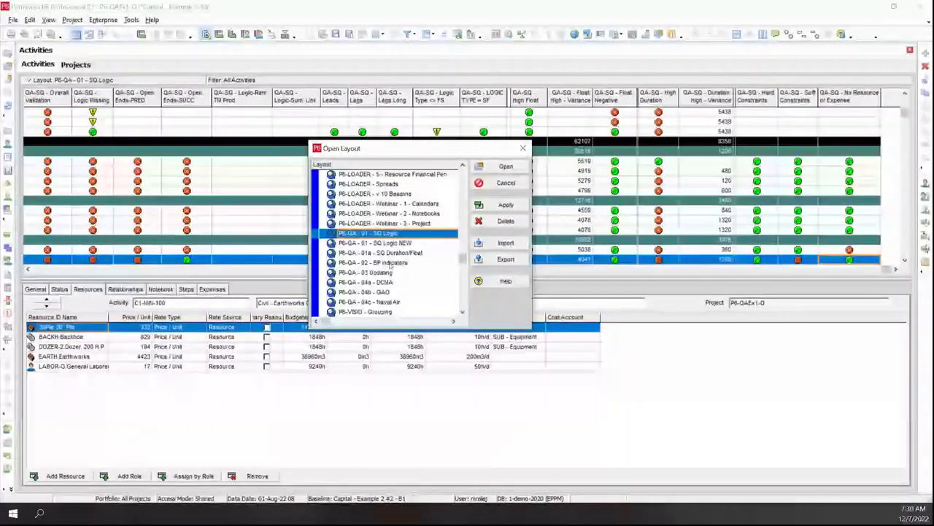
left_click(390, 264)
left_click(506, 205)
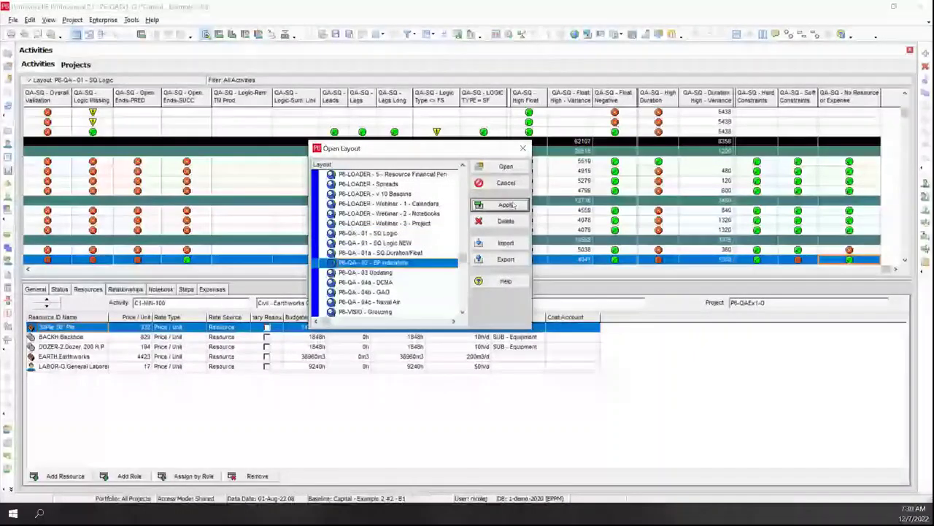
left_click(514, 168)
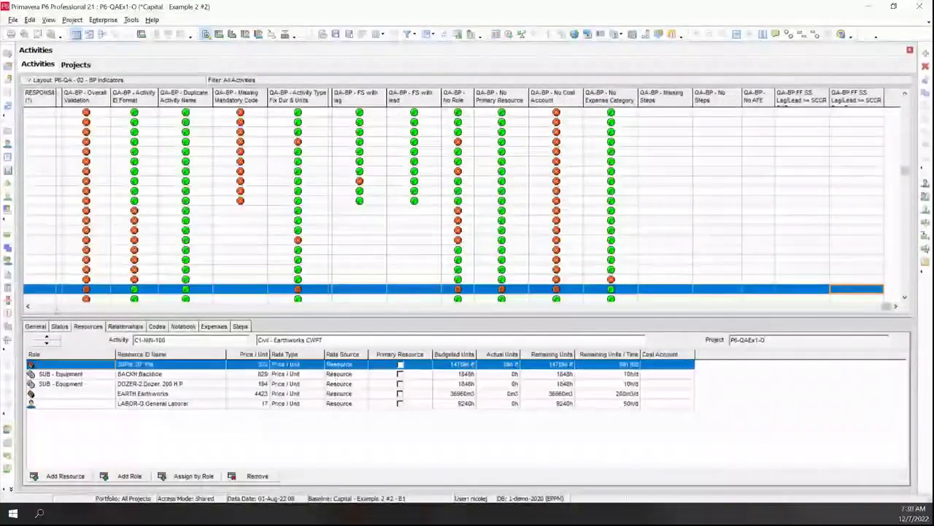
Examine the business process indicators across the activity types and the resource assignments of the Mining - Engineering Design EWP1 activity.
left_click(46, 308)
scroll(376, 166, "up", 3)
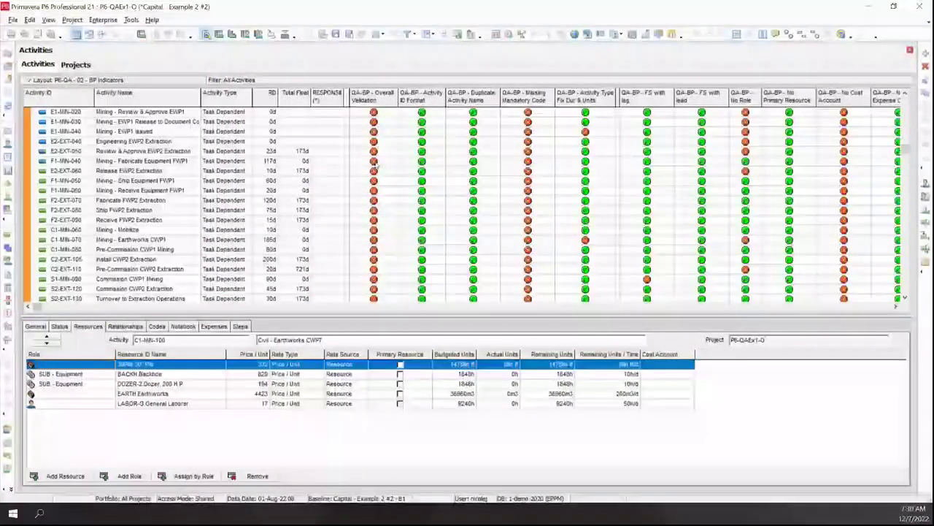
scroll(375, 166, "up", 5)
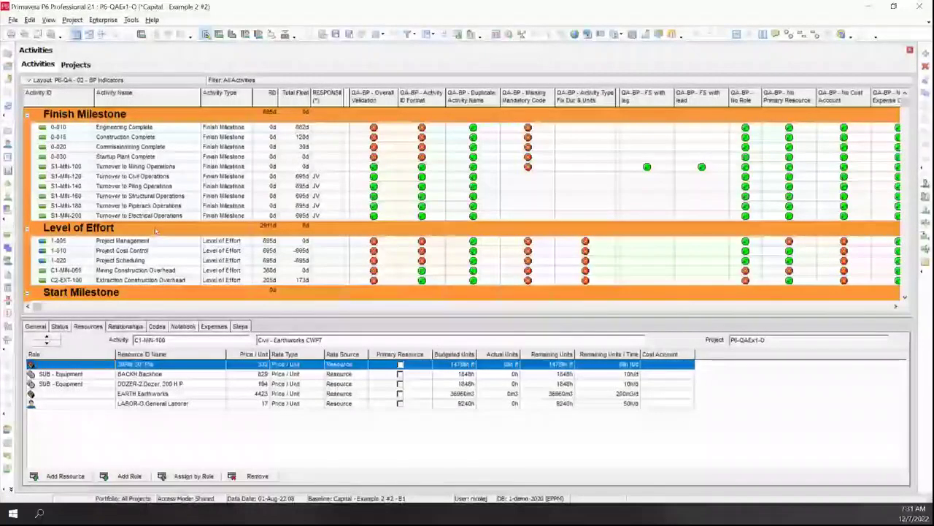
scroll(155, 230, "down", 2)
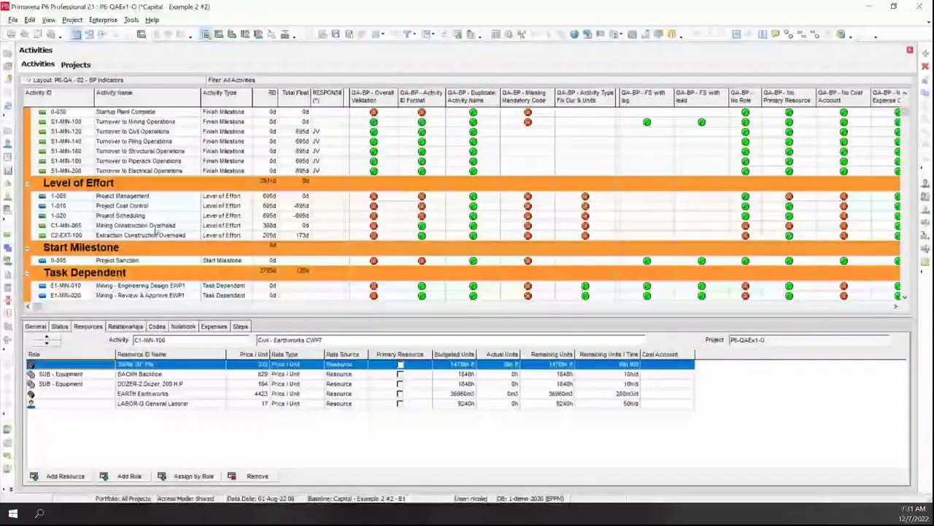
scroll(156, 231, "down", 1)
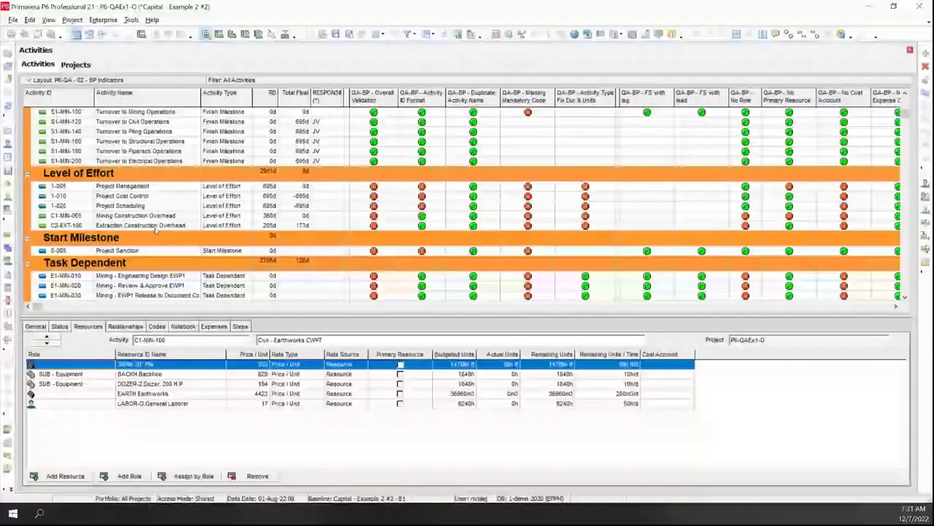
scroll(155, 230, "down", 1)
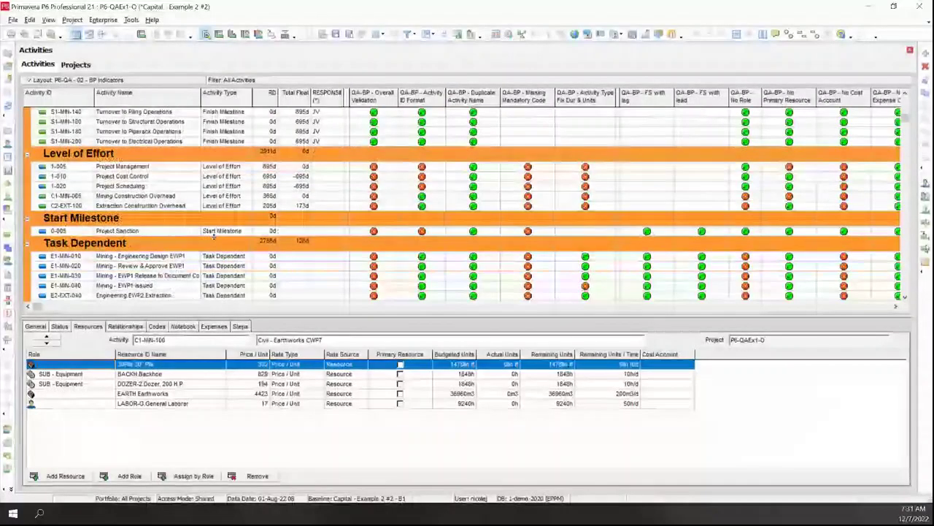
left_click(749, 259)
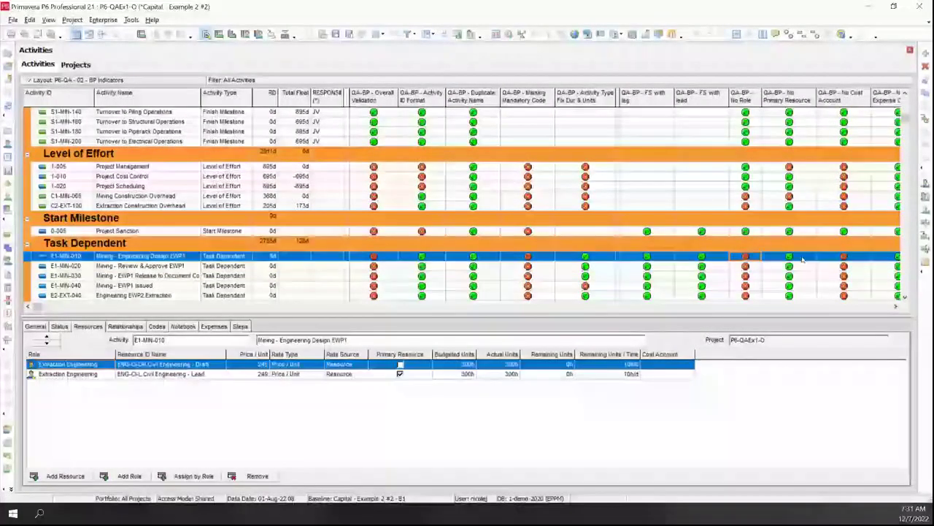
Mark the Foreman as the primary resource of the Mining Construction Overhead activity.
left_click(807, 197)
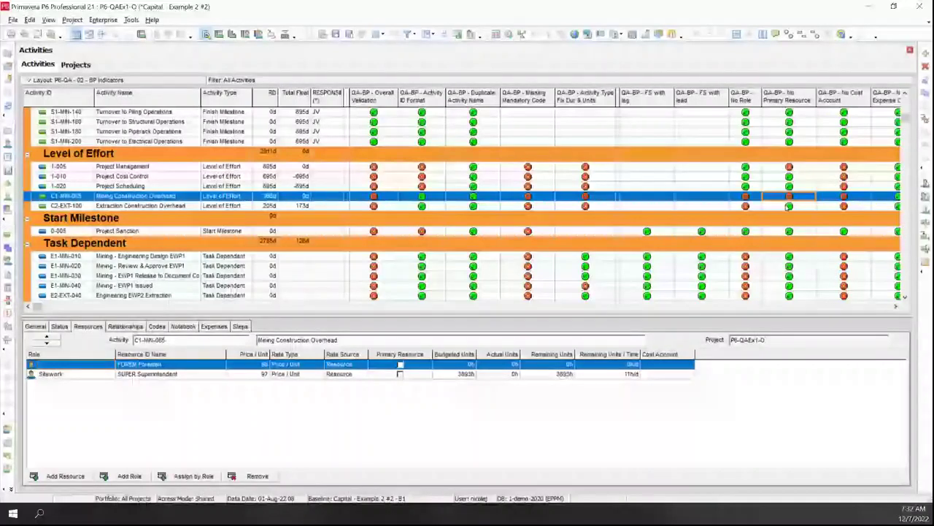
left_click(399, 367)
left_click(400, 365)
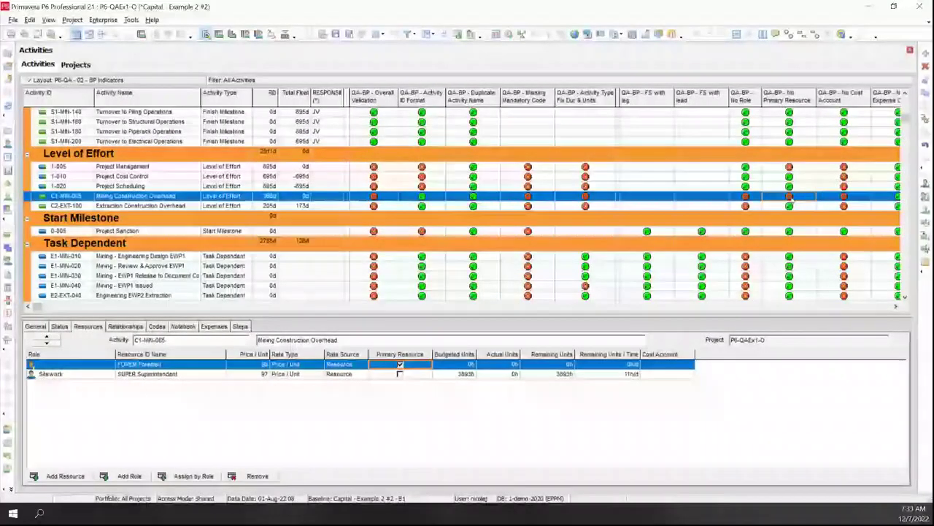
Search the roles for "fore" and assign the CONSTRUCTION-EEI Foreman role to the activity's Foreman resource.
left_click(102, 365)
left_click(104, 367)
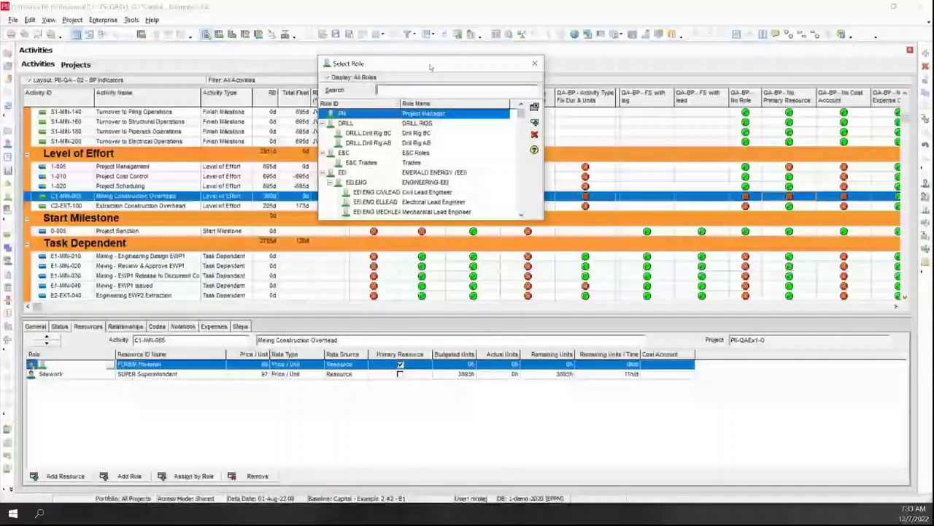
type("fore")
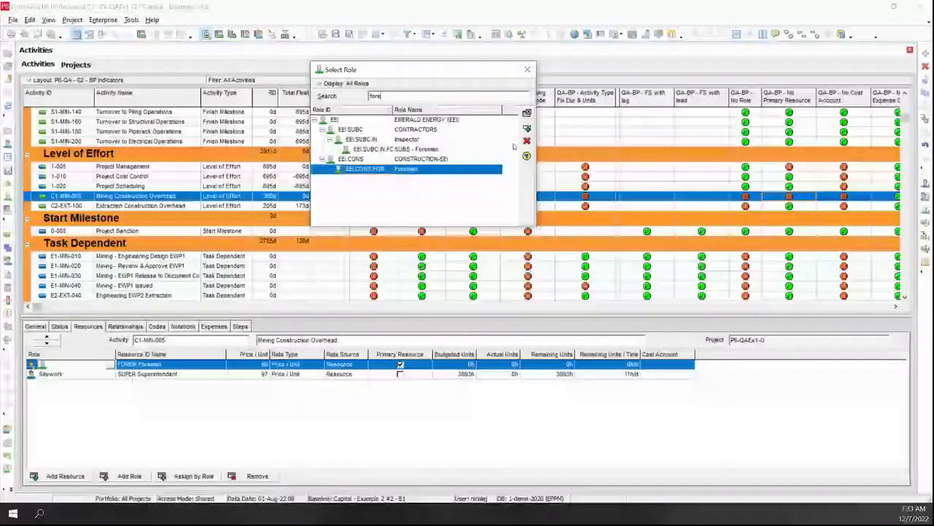
double_click(433, 169)
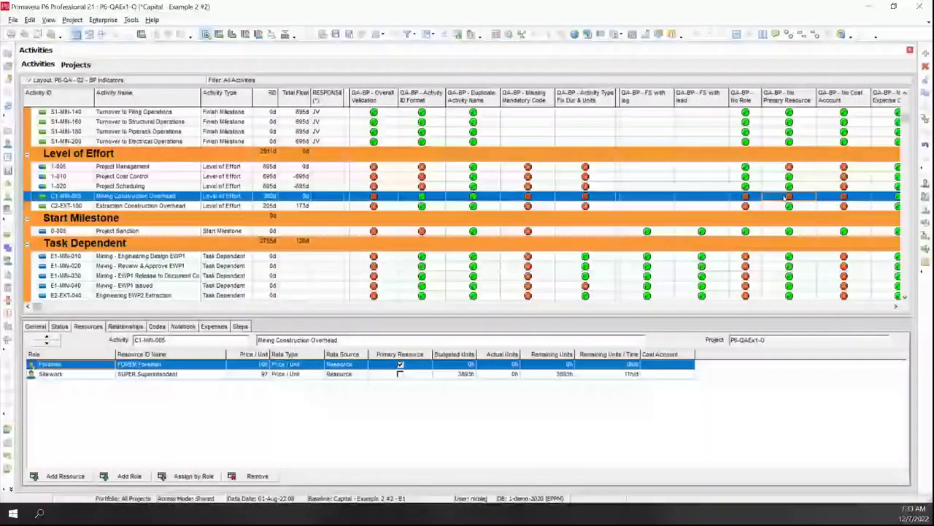
Clear the QA - Last Run Date of project P6-QAEx1-O to request a new validation, and widen that column to fit.
left_click(76, 64)
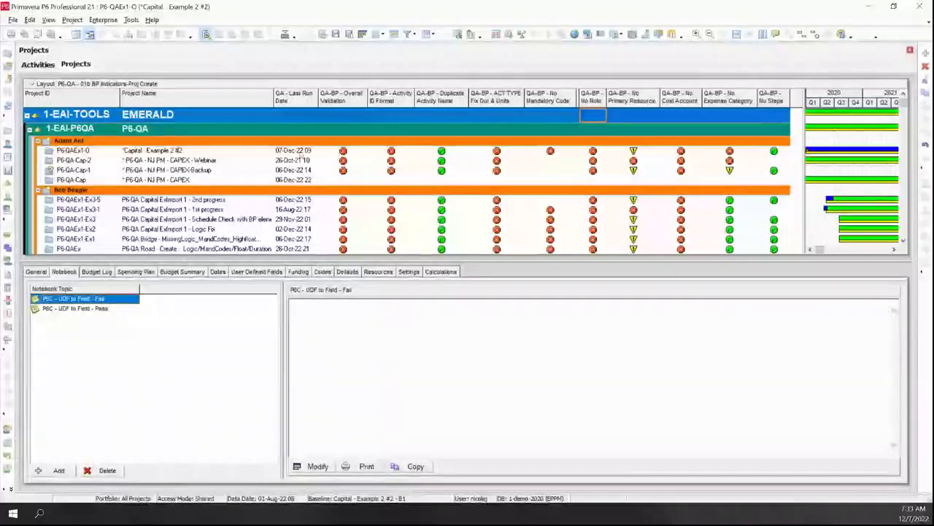
left_click(299, 152)
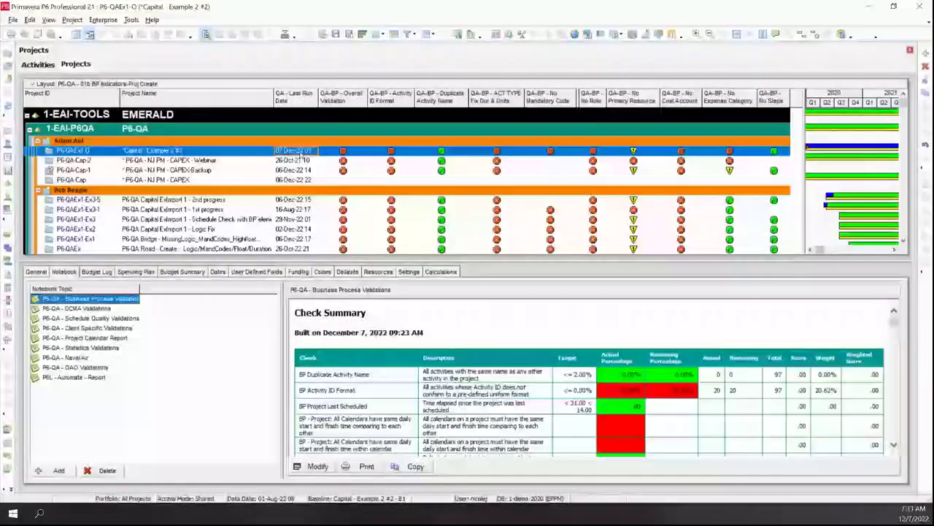
left_click(313, 151)
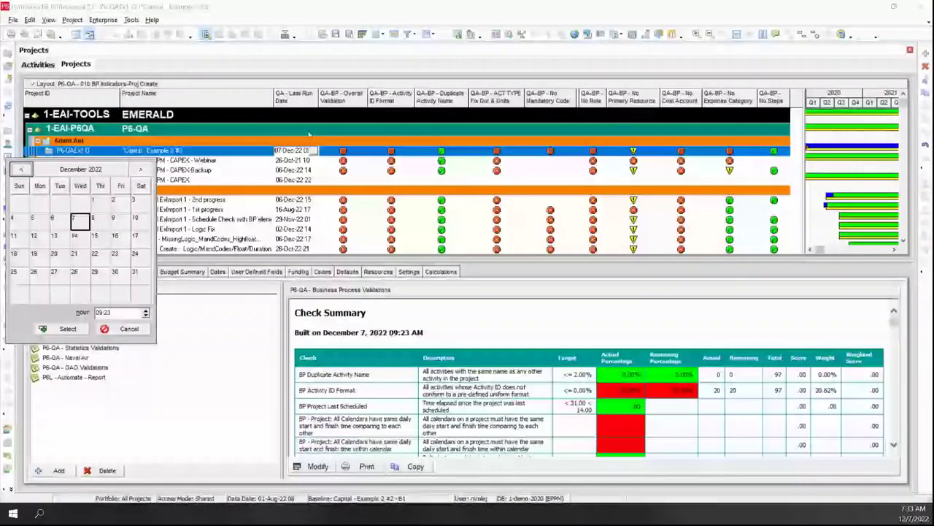
key("Return")
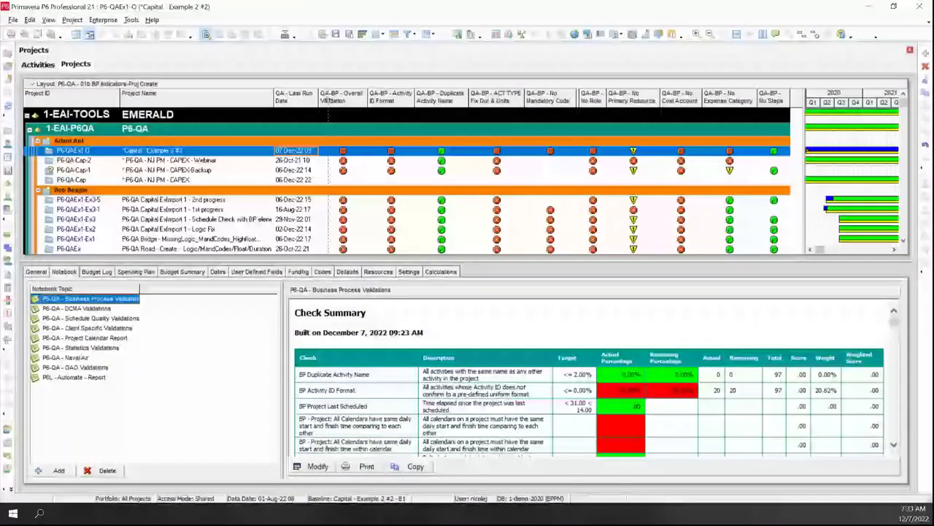
double_click(318, 100)
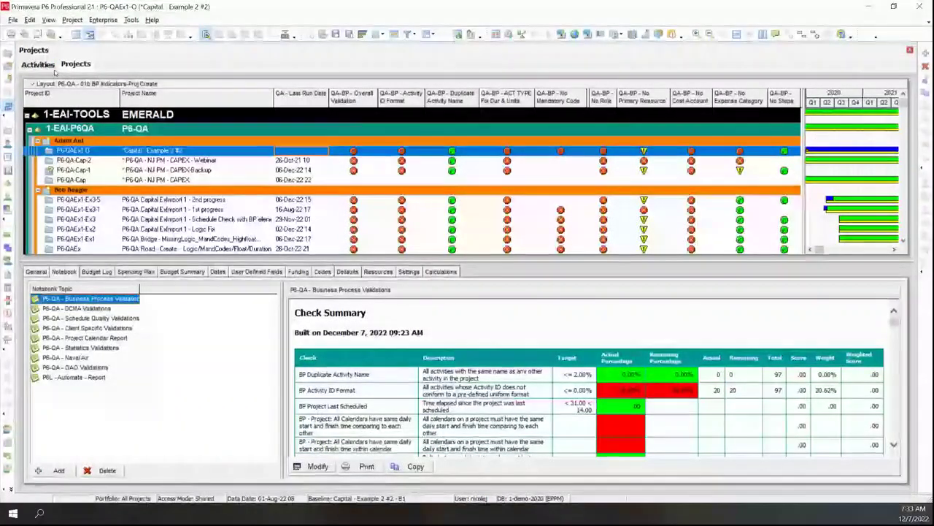
Review the available cost accounts for the Mining Construction Overhead activity's Foreman resource and the remaining business process indicators of the activities.
left_click(38, 65)
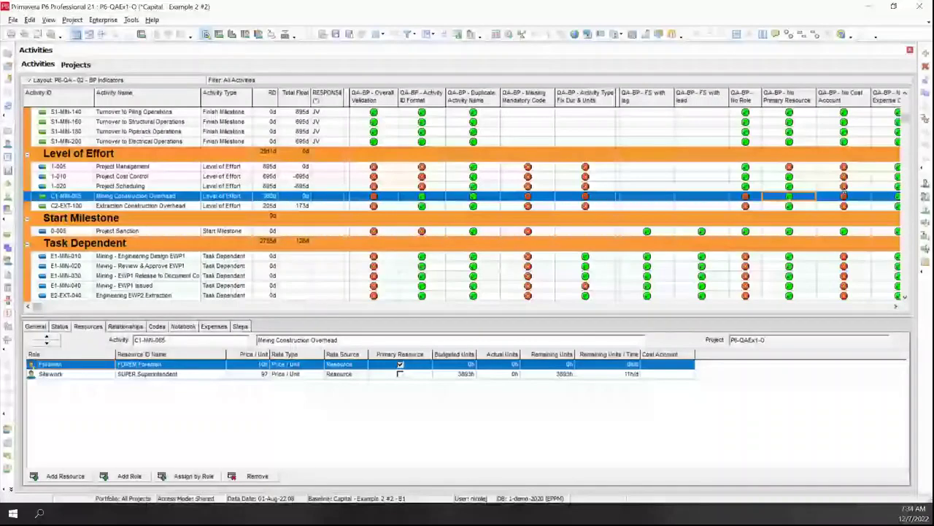
left_click(670, 366)
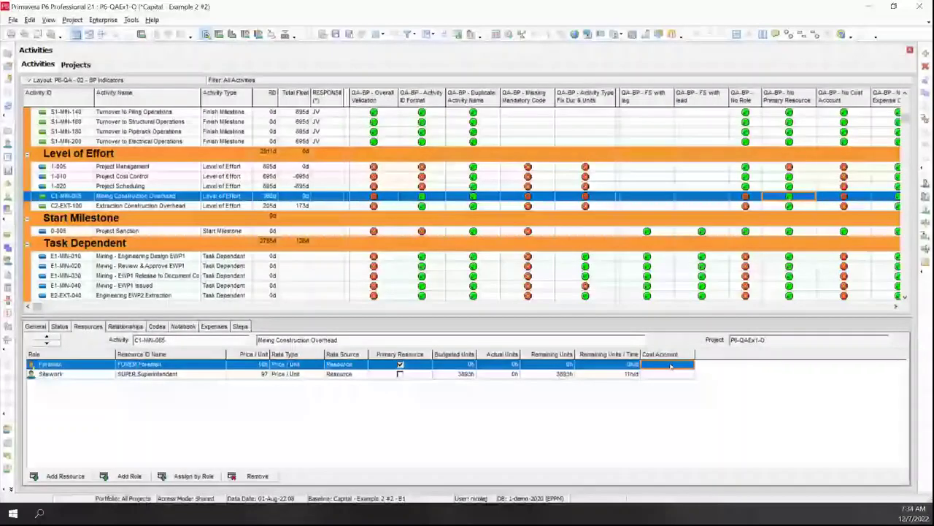
left_click(671, 366)
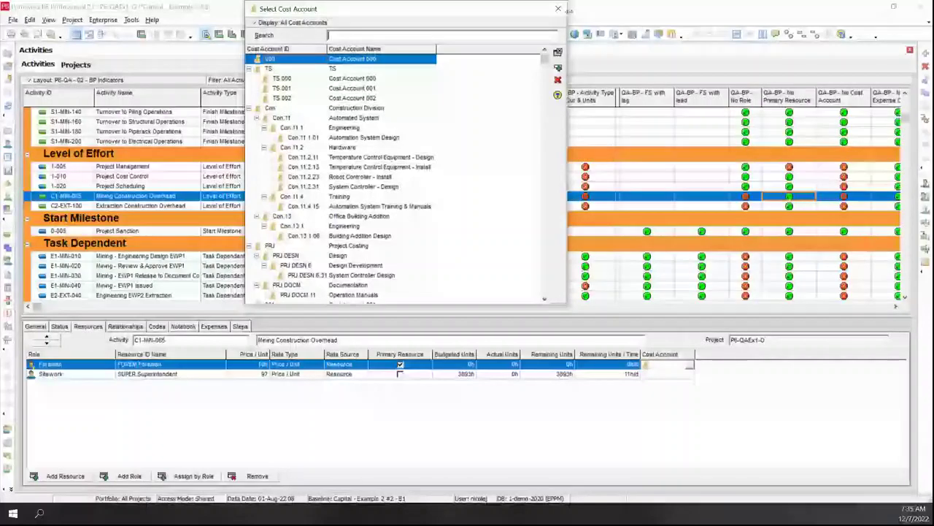
left_click(559, 9)
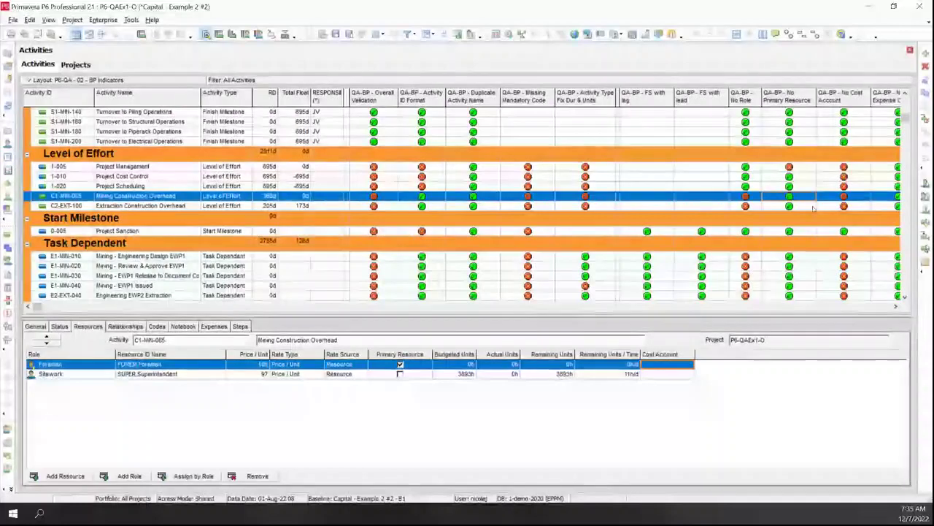
left_click(896, 308)
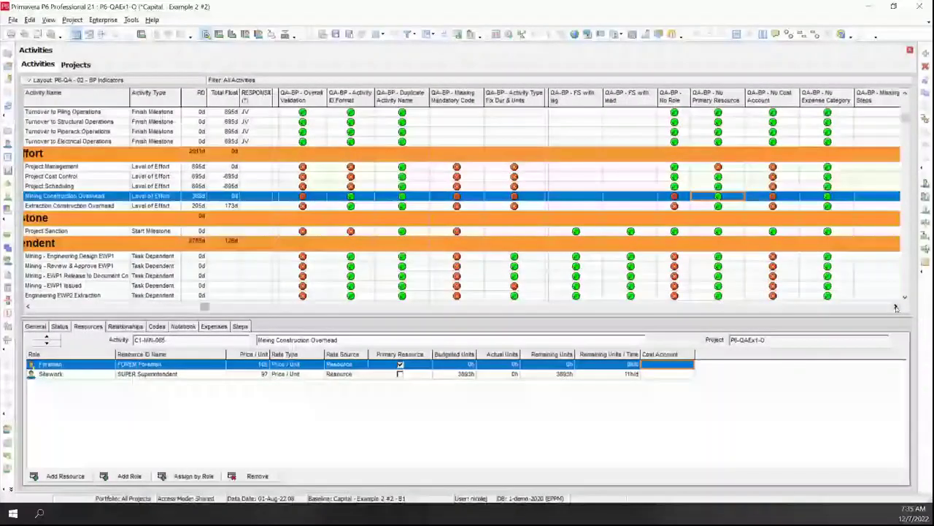
left_click(896, 307)
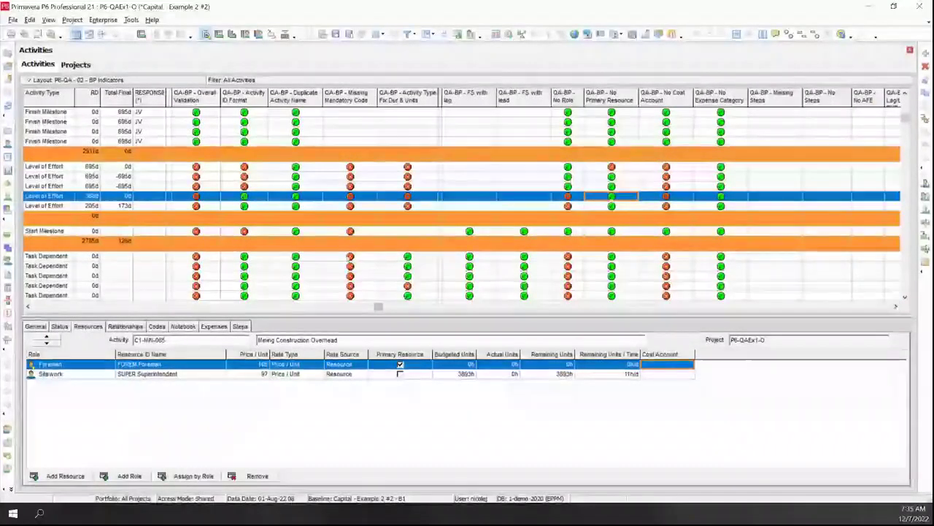
left_click(193, 306)
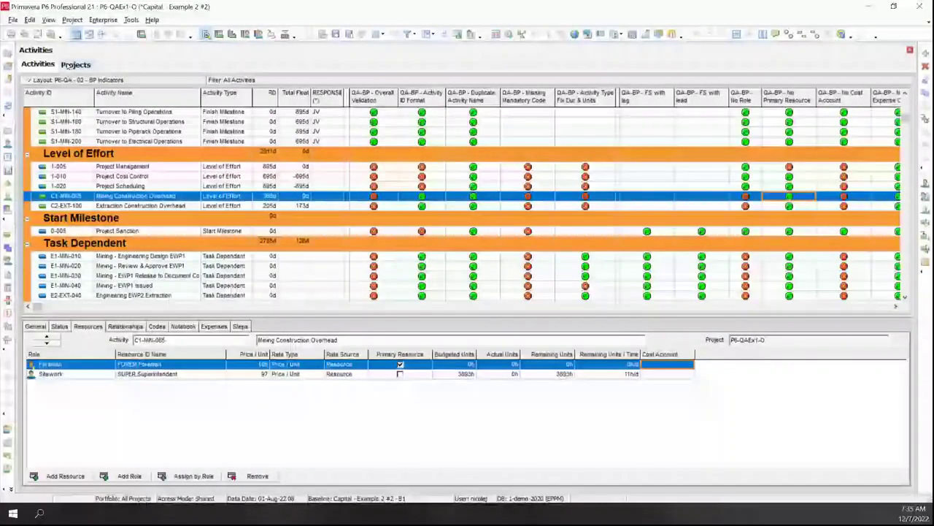
Select the P6-QAEx1-Ex3-1 project in the project list and open the P6-QA - 03a Update layout.
left_click(75, 64)
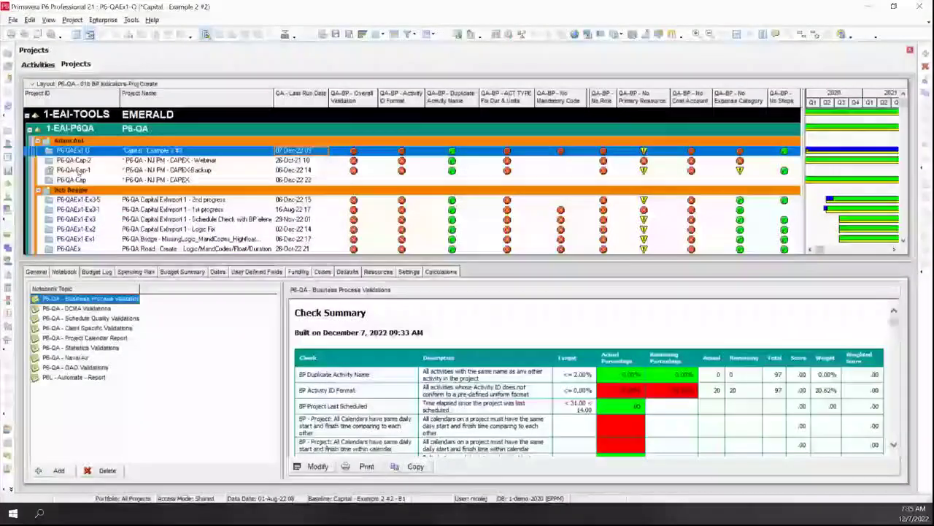
left_click(215, 210)
key("Up")
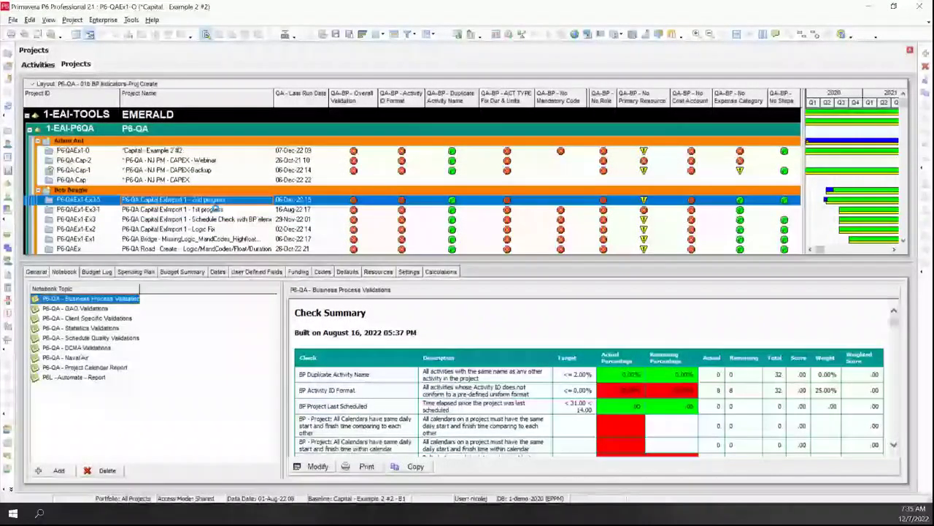
left_click(216, 209)
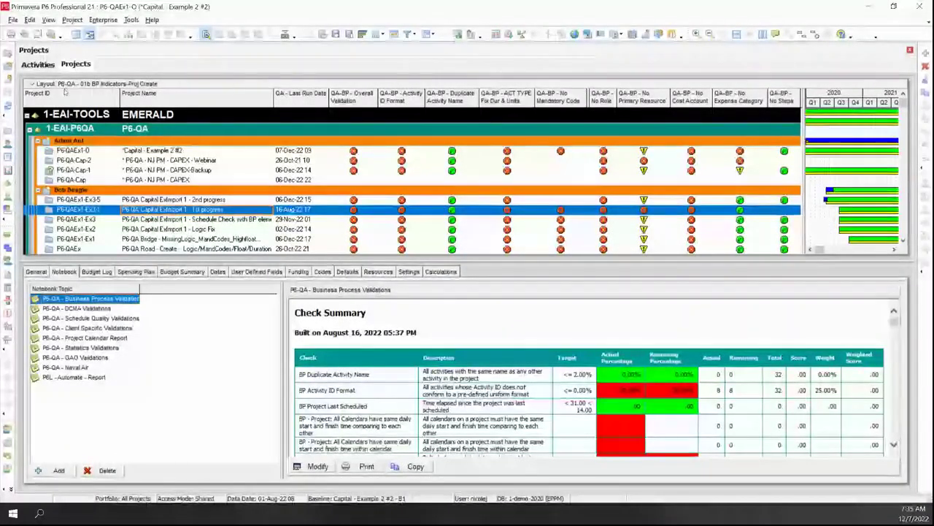
left_click(66, 84)
mouse_move(69, 95)
left_click(145, 103)
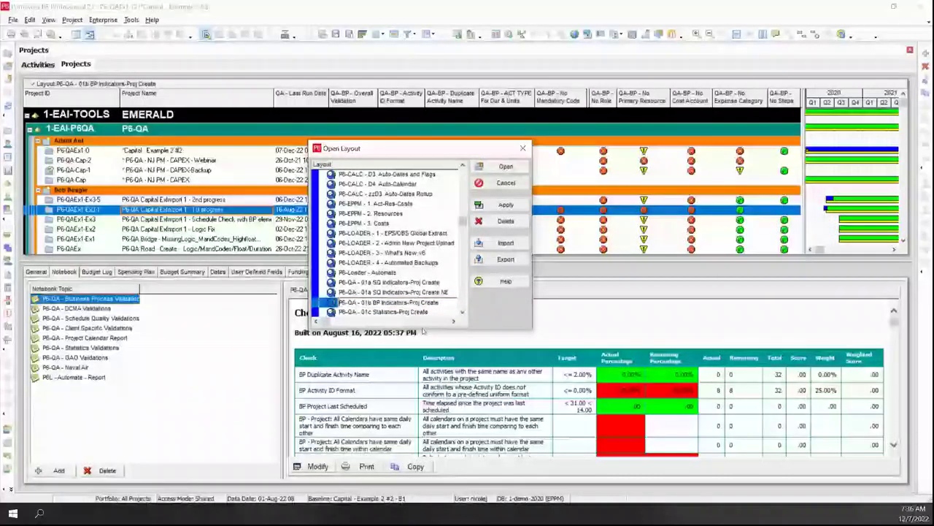
left_click_drag(422, 329, 422, 389)
left_click(377, 341)
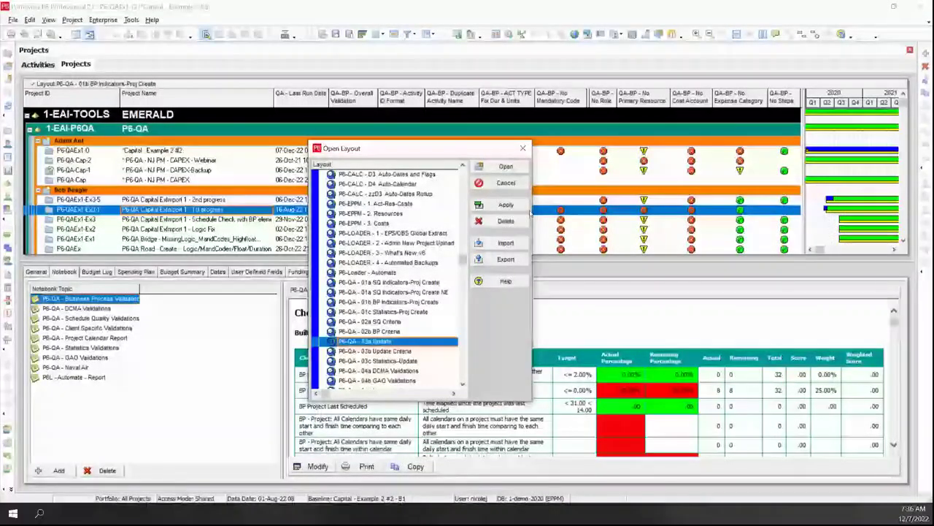
left_click(519, 167)
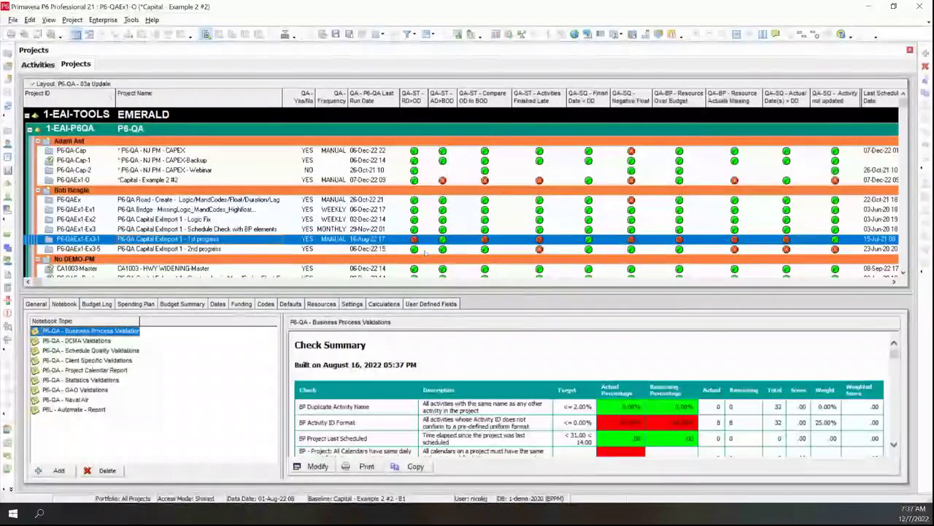
Examine the update indicators of project P6-QAEx1-Ex3-5 and check the current date in the system calendar.
left_click(422, 249)
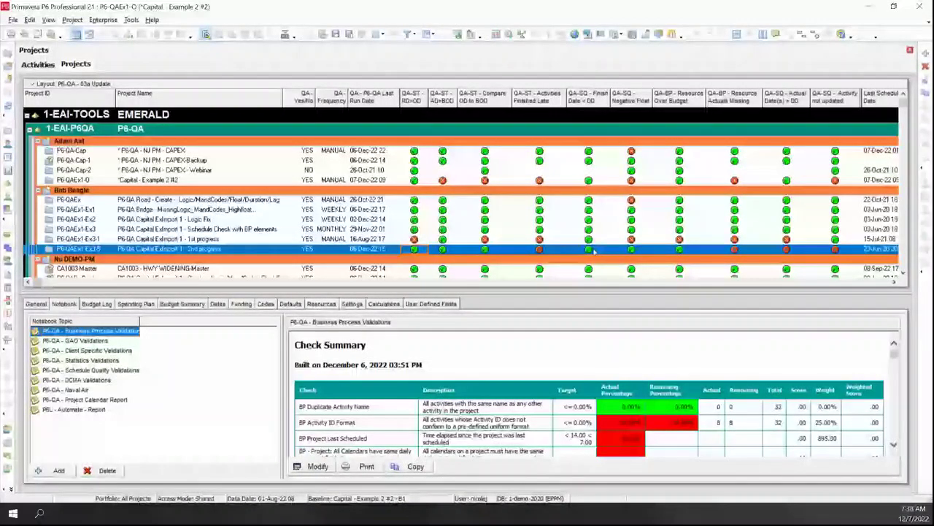
left_click(912, 514)
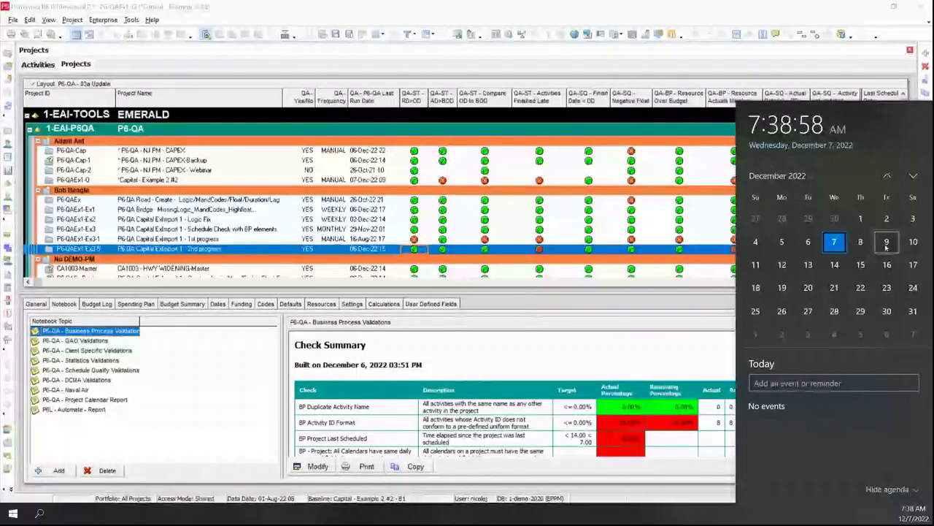
left_click(605, 246)
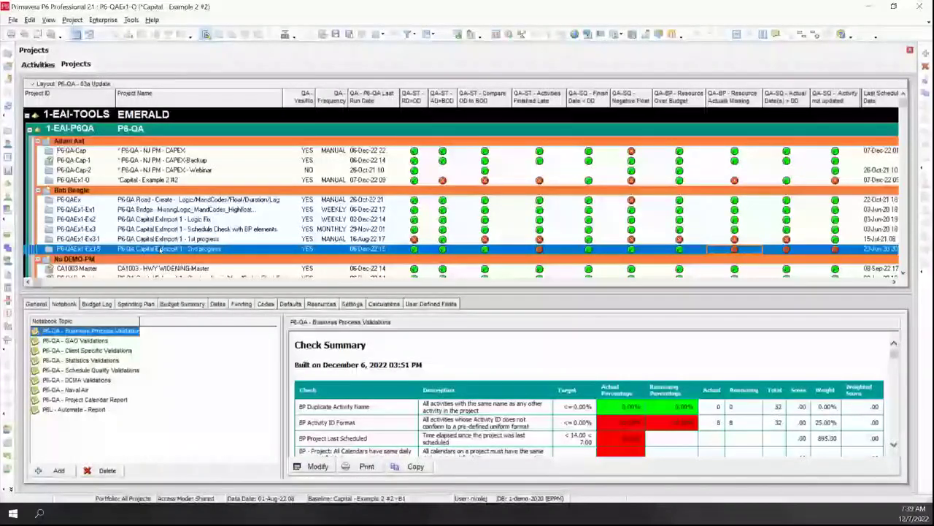
Open project P6-QAEx1-Ex3-5 and show its activities in the P6-QA - 03 Updating layout.
right_click(159, 249)
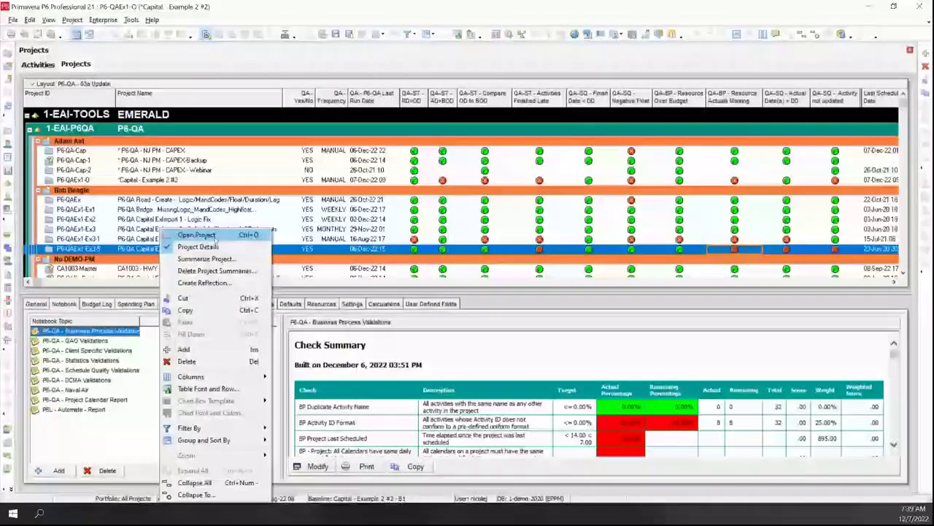
left_click(197, 235)
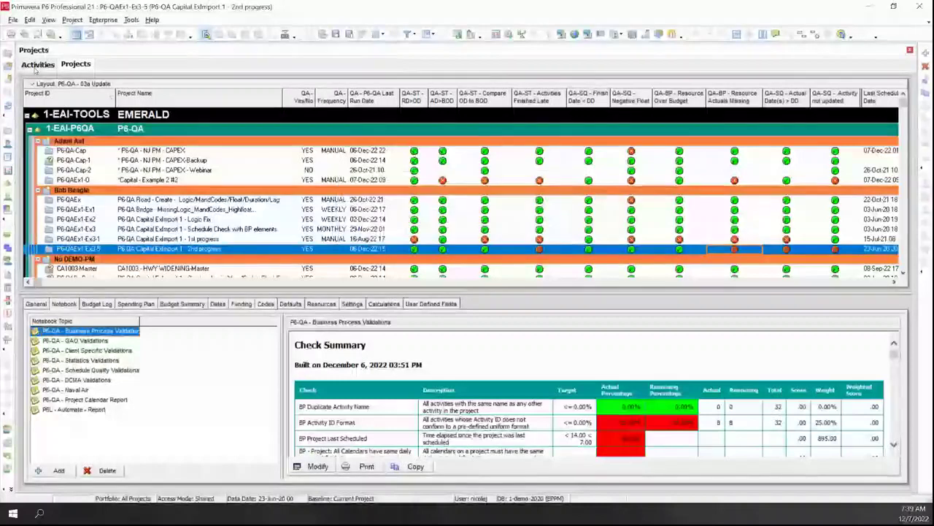
left_click(37, 64)
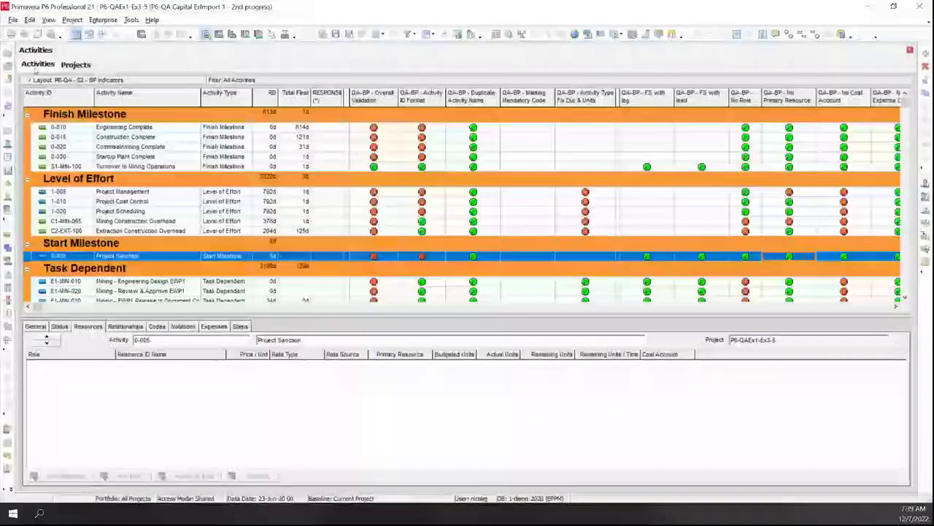
left_click(29, 80)
mouse_move(52, 92)
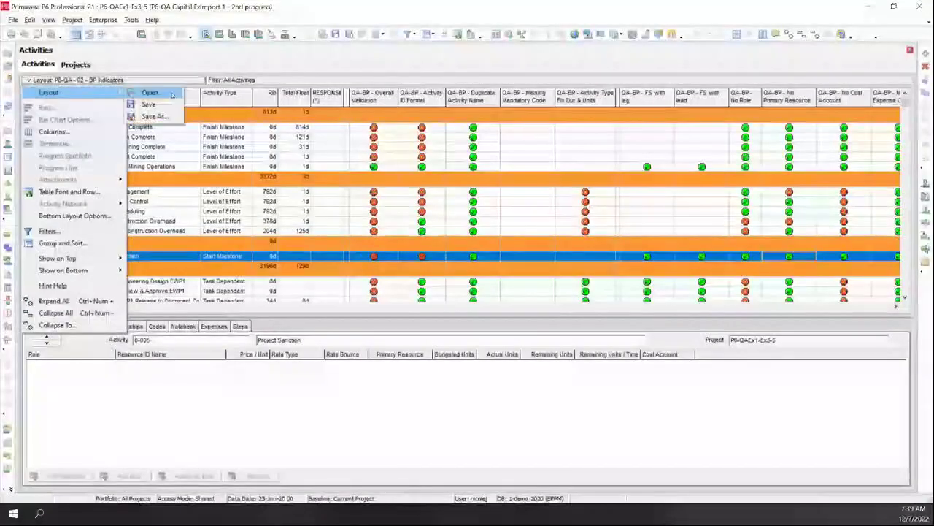
left_click(150, 93)
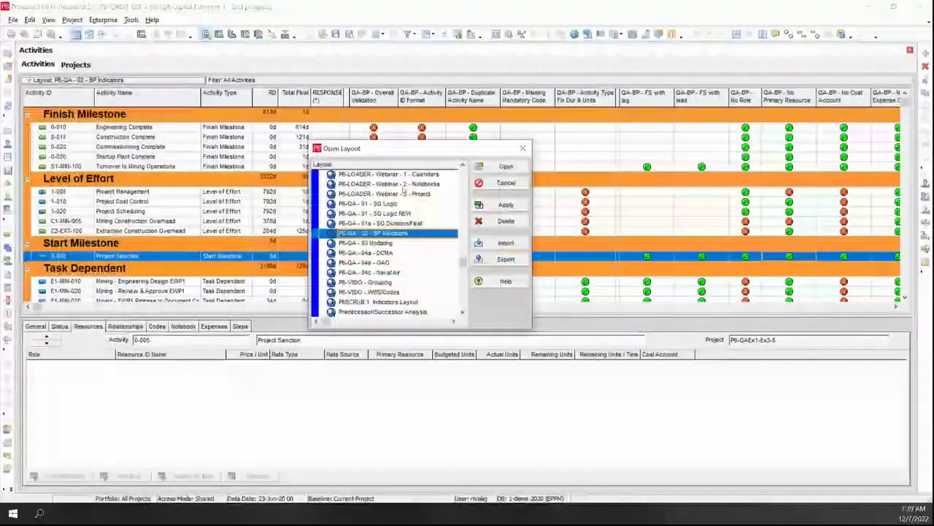
left_click(393, 243)
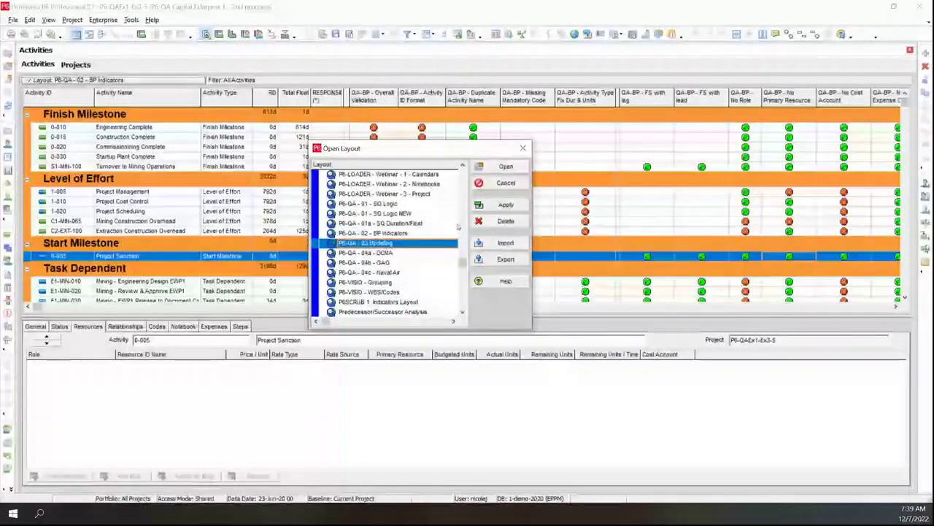
left_click(502, 204)
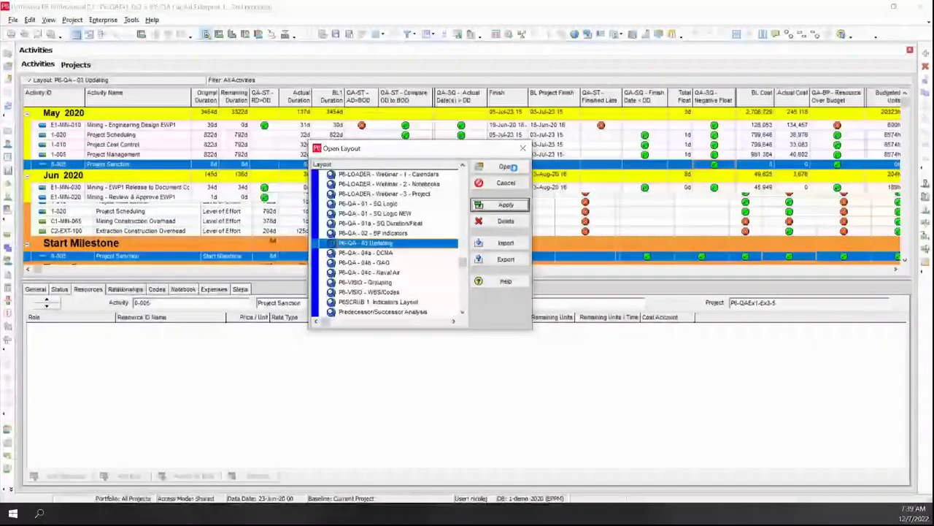
left_click(514, 167)
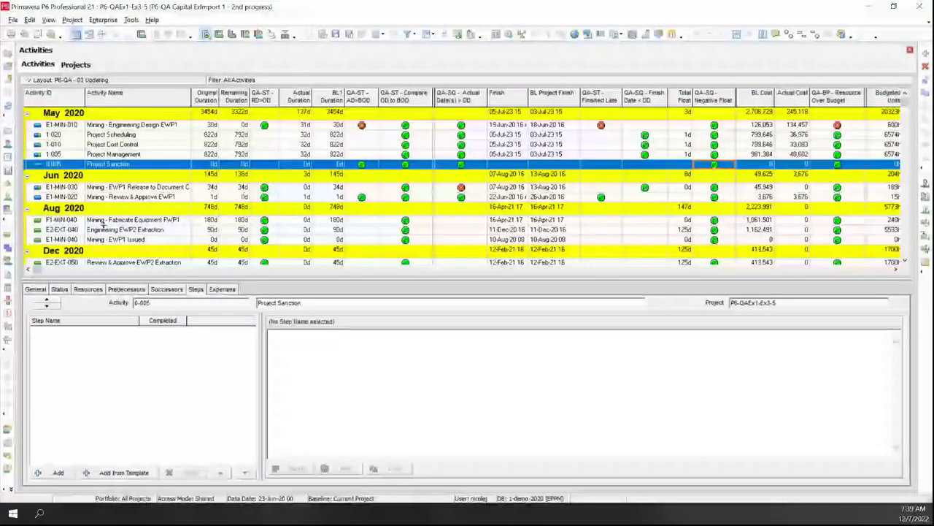
Hide the activity details, compare E1-MIN-030's flagged dates with the scheduling data date, and inspect E1-MIN-010's actual duration.
left_click(285, 34)
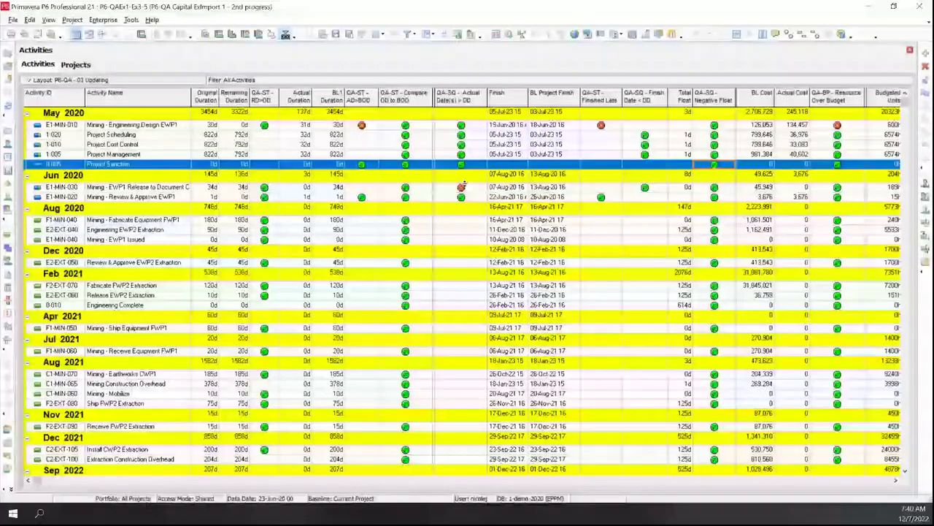
left_click(462, 186)
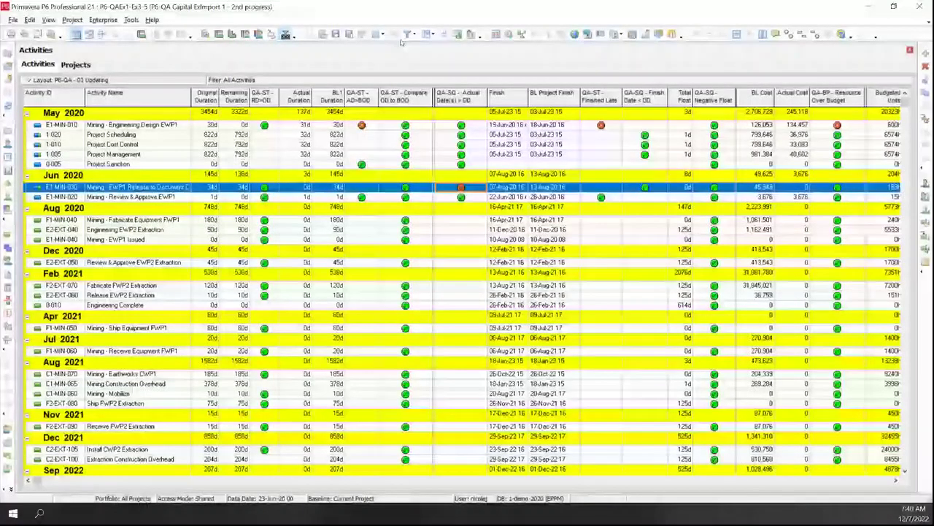
left_click(508, 35)
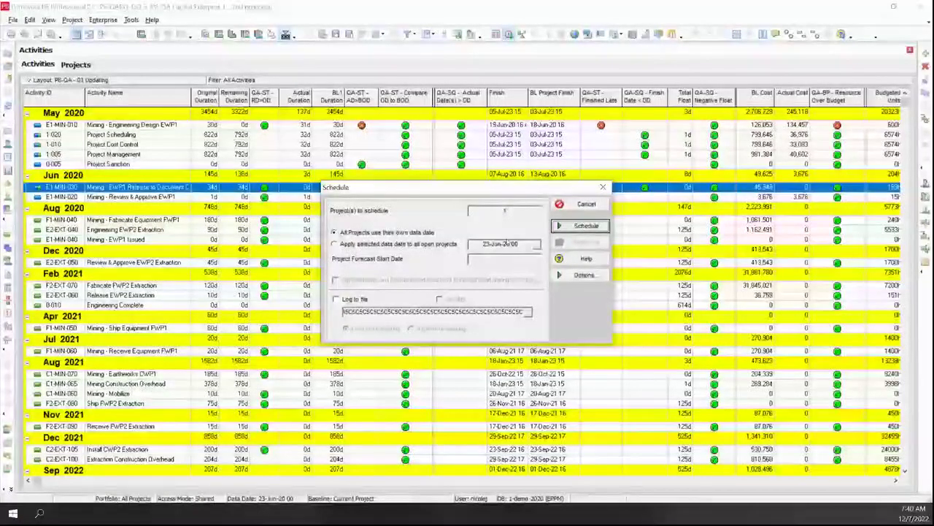
left_click(587, 206)
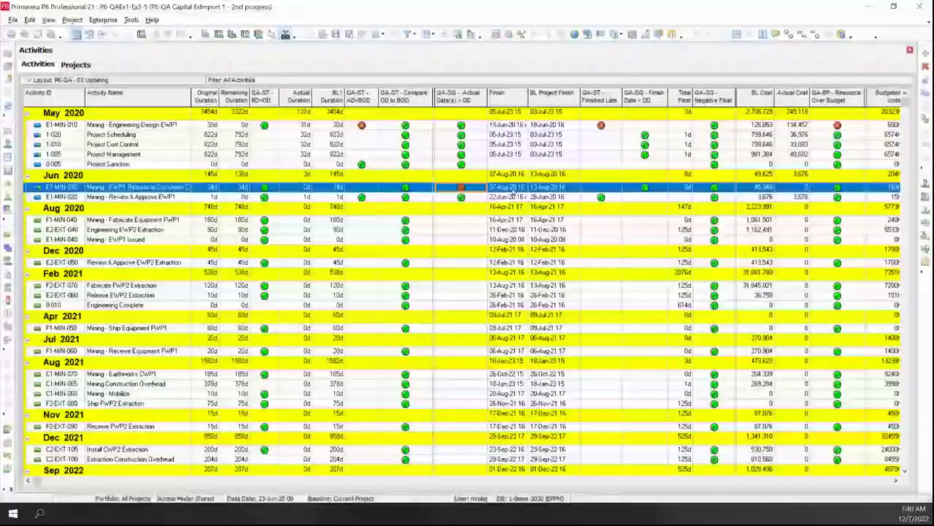
left_click(513, 191)
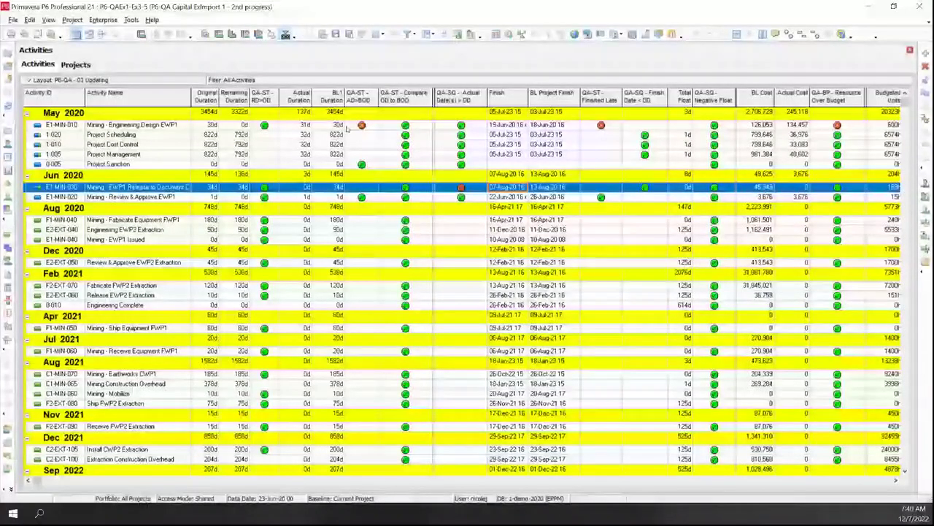
left_click(302, 126)
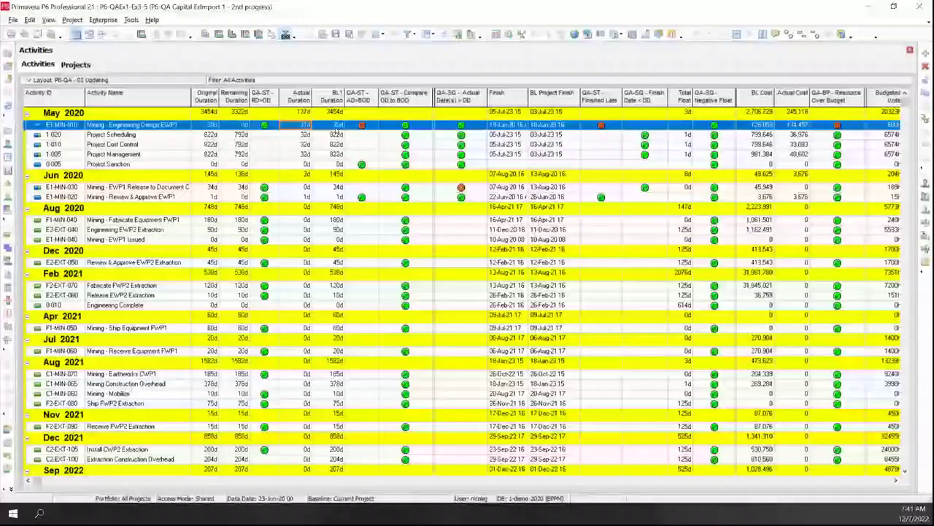
Change the QA-ST - AD>BOD indicator of activity E1-MIN-010 to the blue star.
left_click(372, 125)
left_click(373, 126)
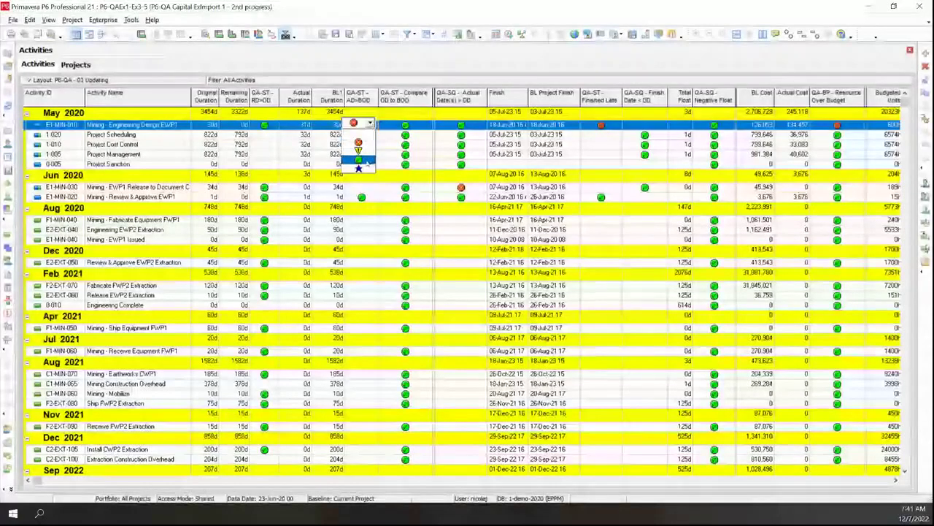
left_click(362, 160)
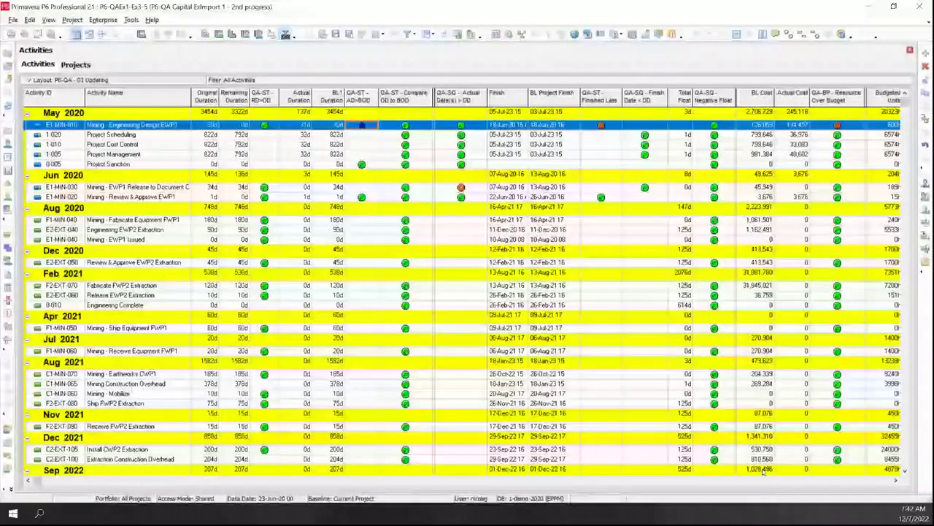
Examine the resource and update indicators of E1-MIN-010, including QA-SQ - Activity not updated, and return to the first columns.
left_click(785, 480)
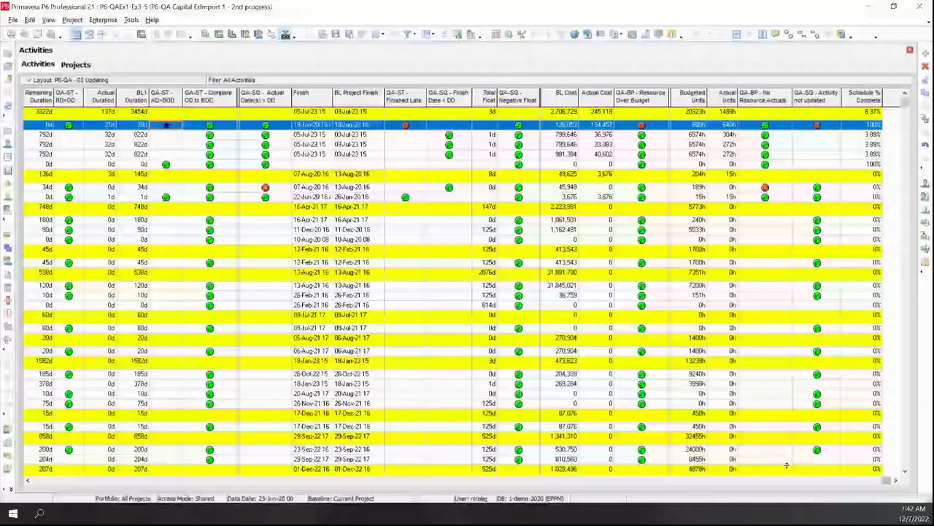
left_click(826, 127)
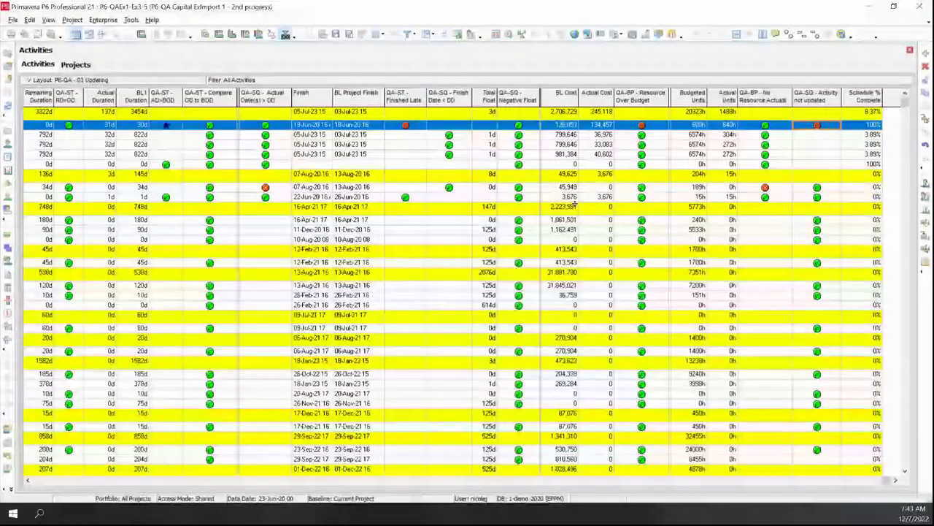
left_click(52, 480)
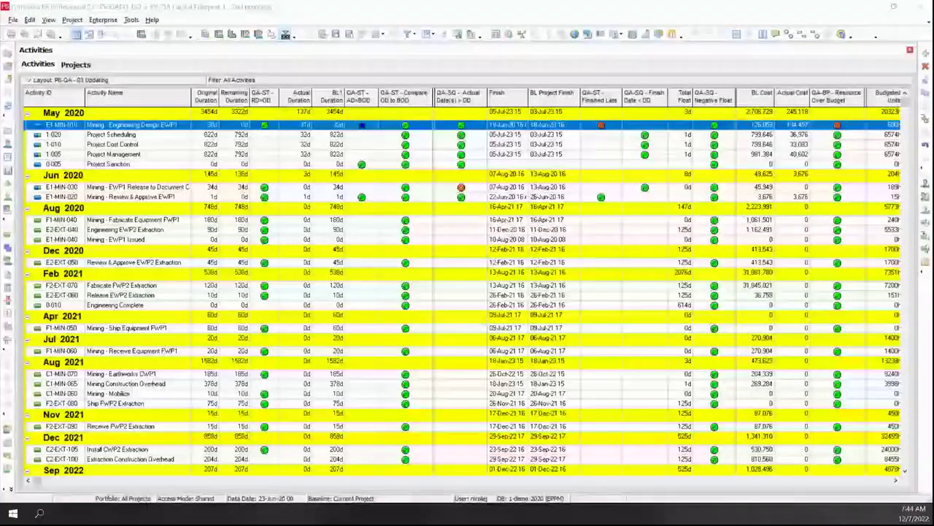
Show the P6-QA - Project Calendar Report notebook topic of project P6-QAEx1-Ex3-5 and enlarge the details area to read it.
left_click(75, 64)
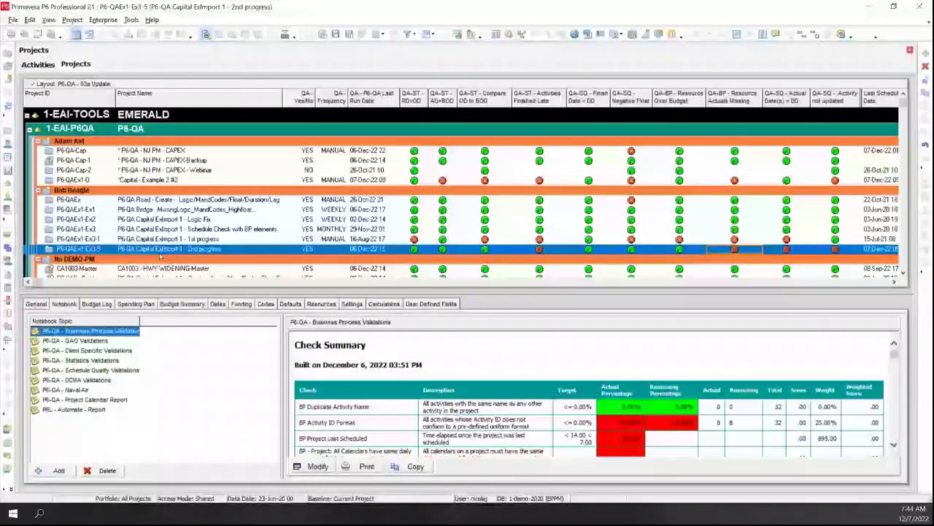
left_click(87, 400)
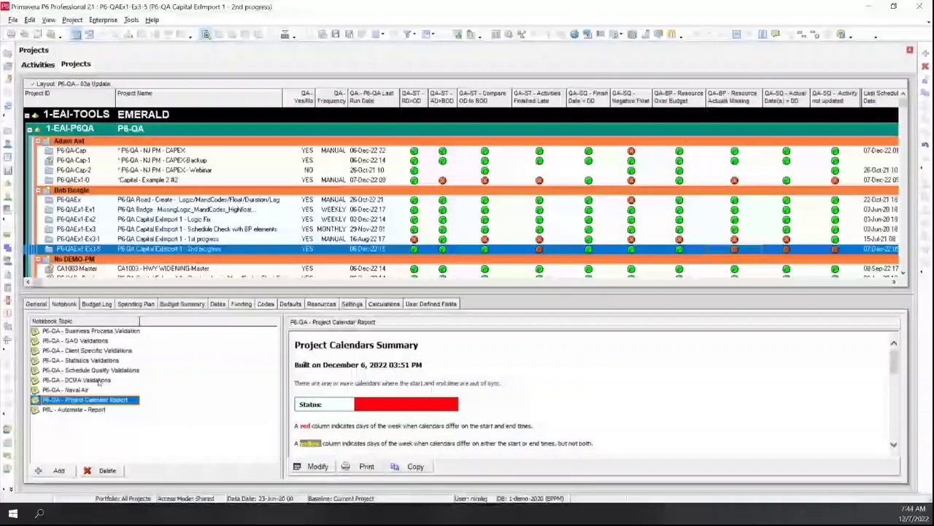
left_click(76, 340)
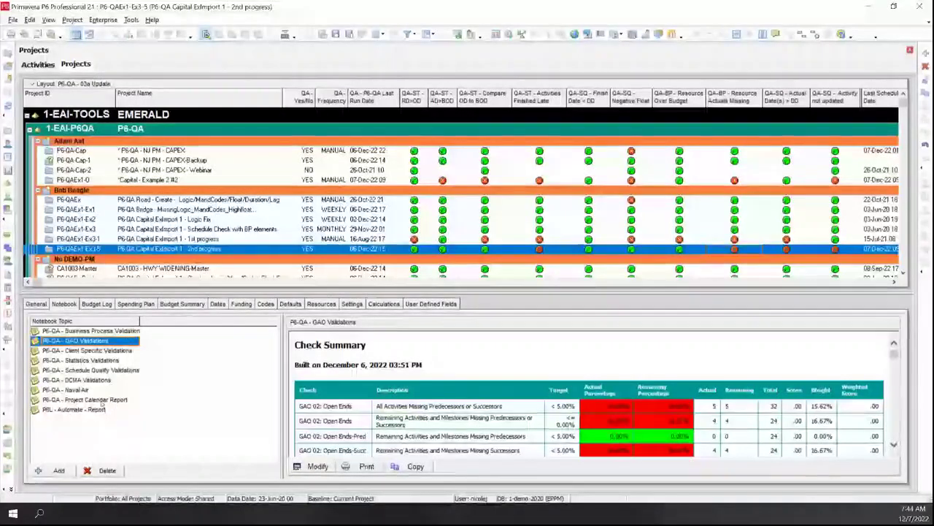
left_click(95, 400)
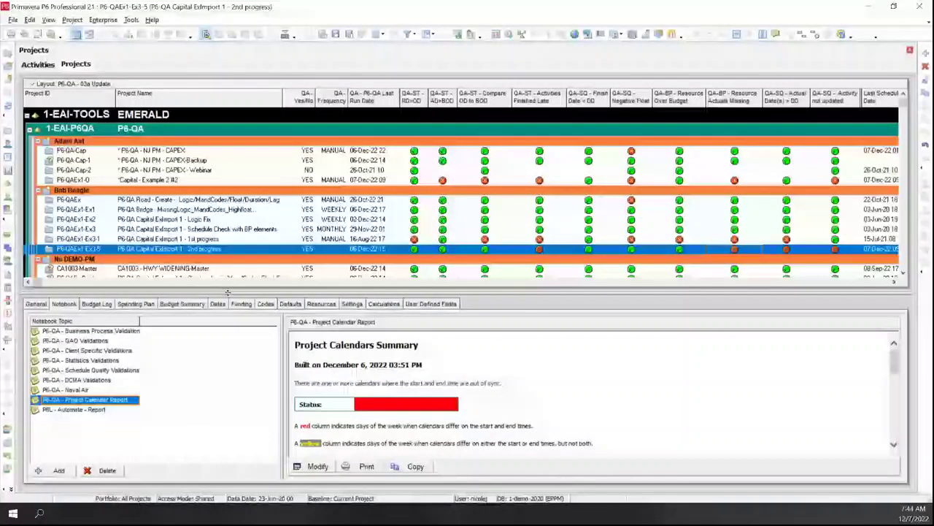
left_click_drag(228, 292, 237, 217)
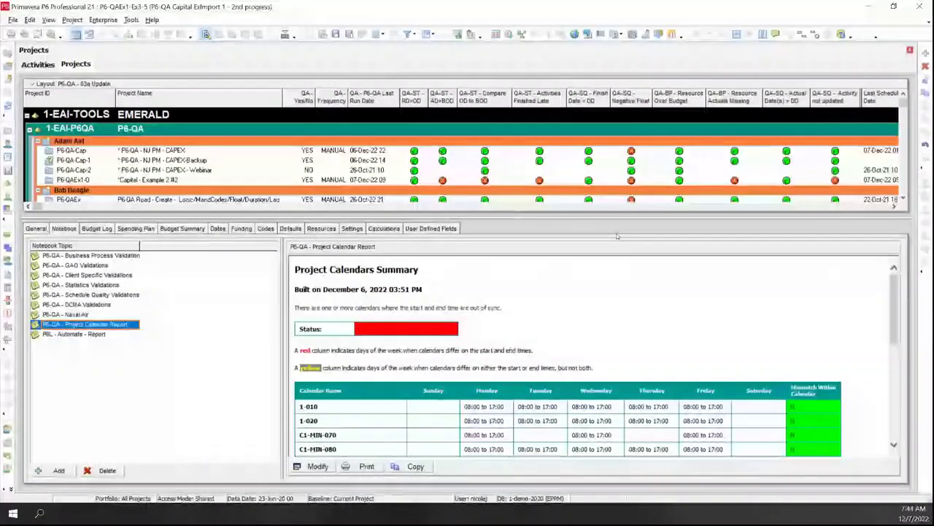
scroll(565, 265, "down", 1)
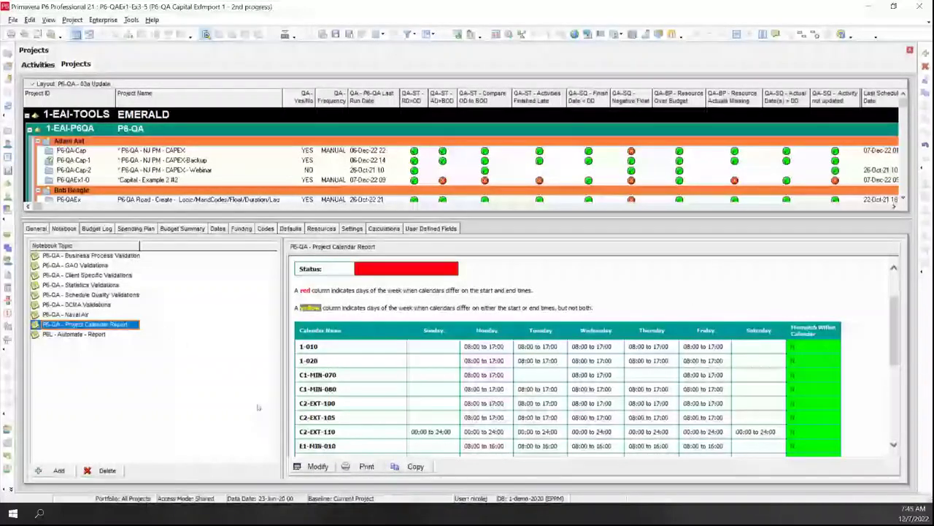
Open the Project Calendar Report in an enlarged window, compare the Monday end times of E2-EXT-040 and C2-EXT-105, and close it.
left_click(319, 466)
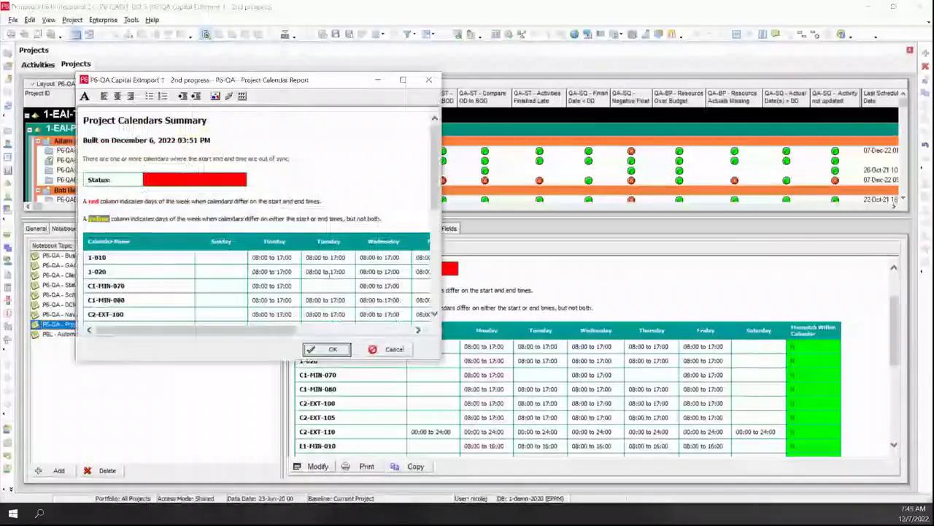
left_click_drag(434, 193, 660, 201)
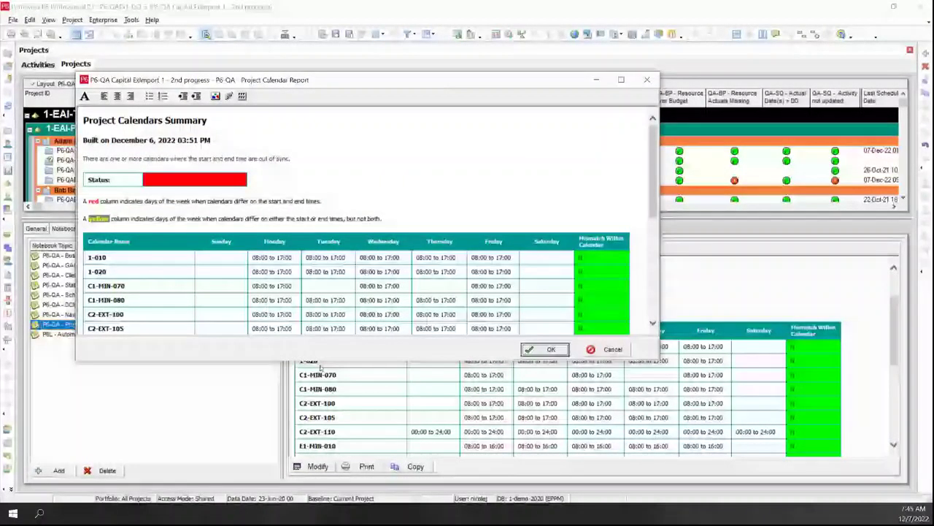
left_click_drag(320, 367, 321, 489)
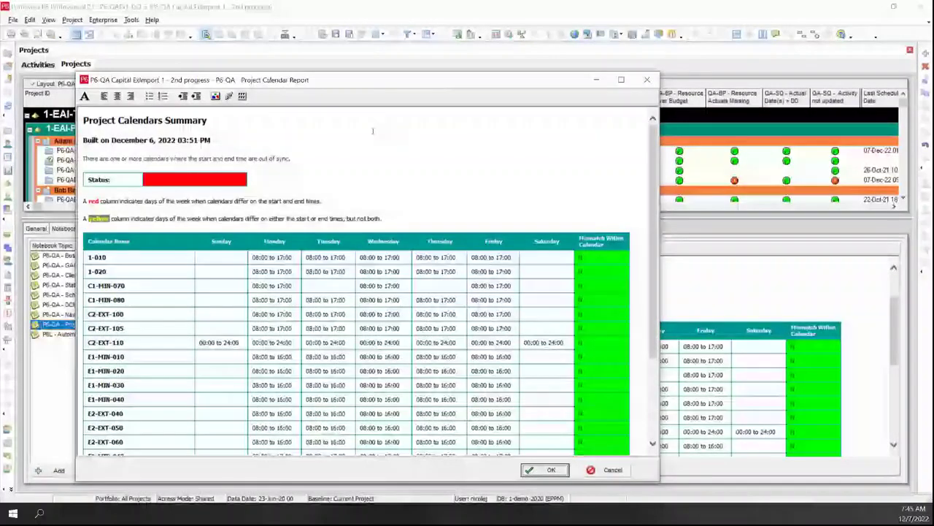
left_click_drag(358, 71, 375, 1)
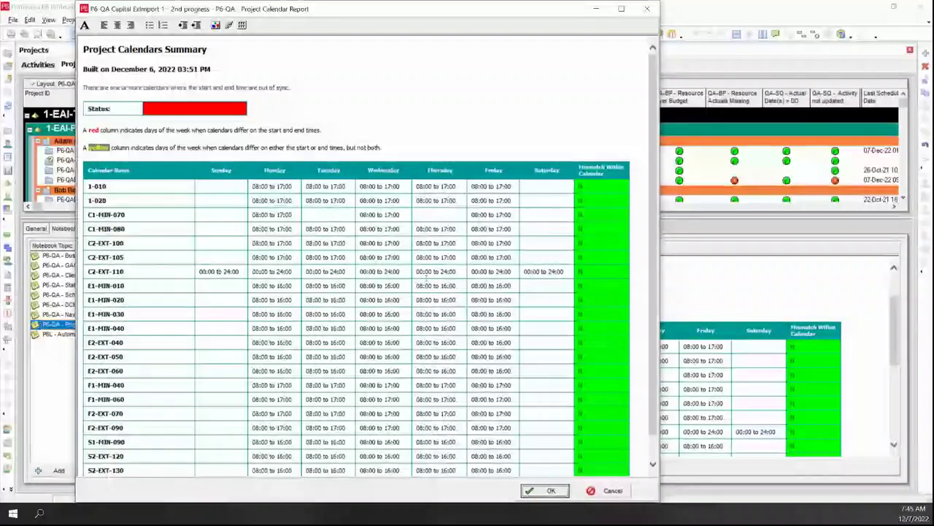
scroll(544, 273, "down", 1)
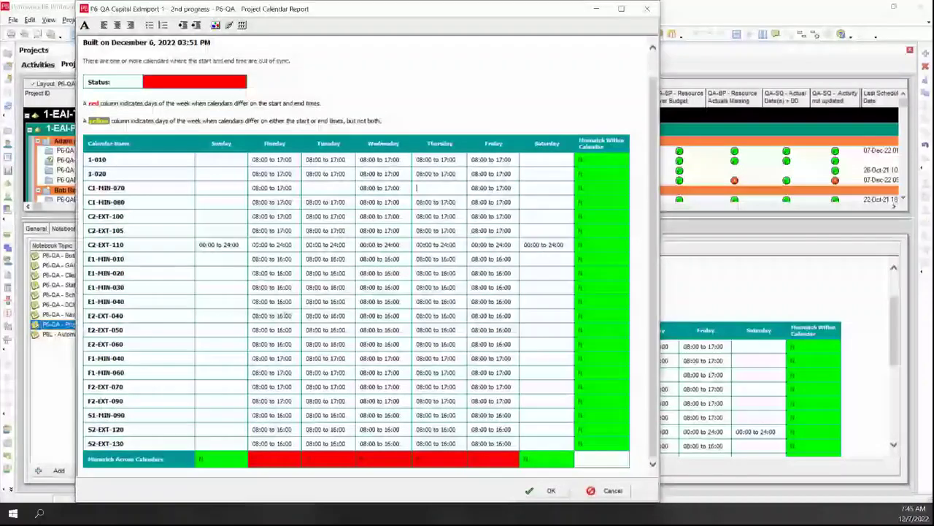
double_click(295, 316)
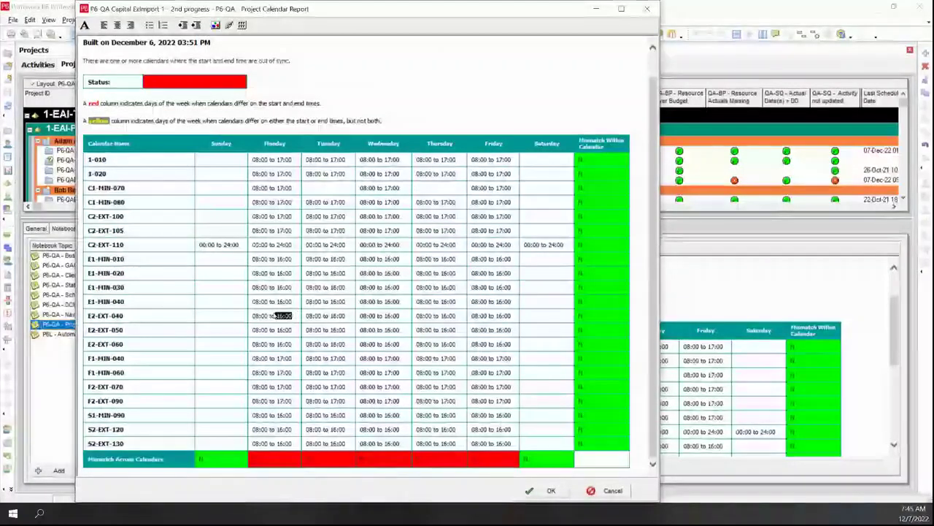
double_click(297, 230)
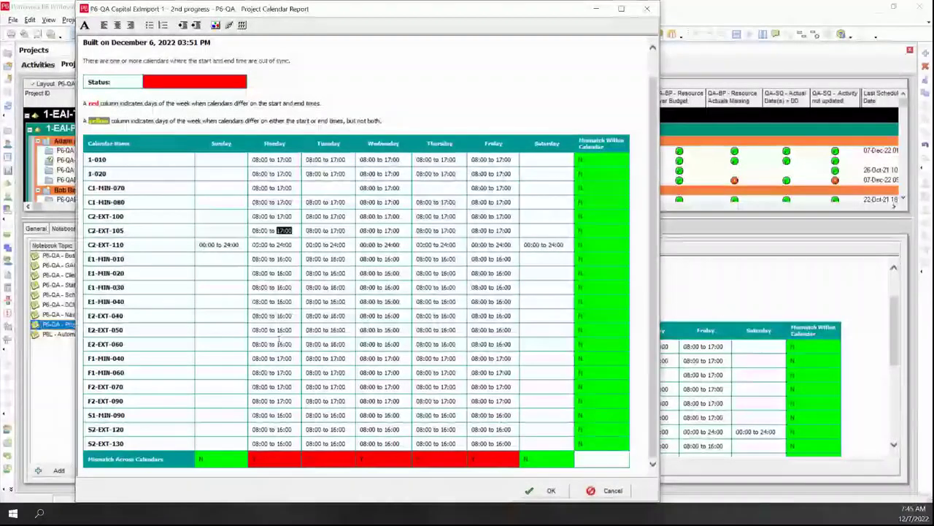
left_click(551, 490)
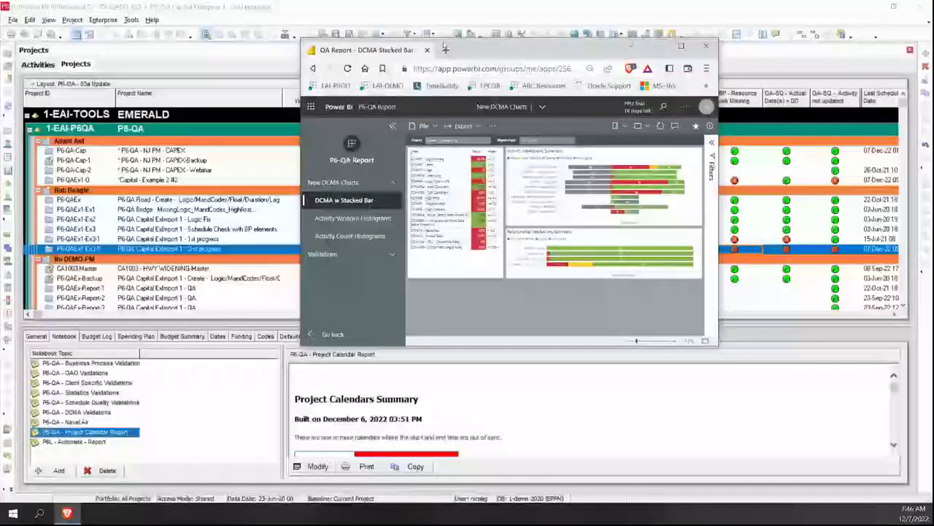
Switch to the Power BI P6-QA Report in the browser and view its DCMA w Stacked Bar page in a maximized window.
double_click(467, 48)
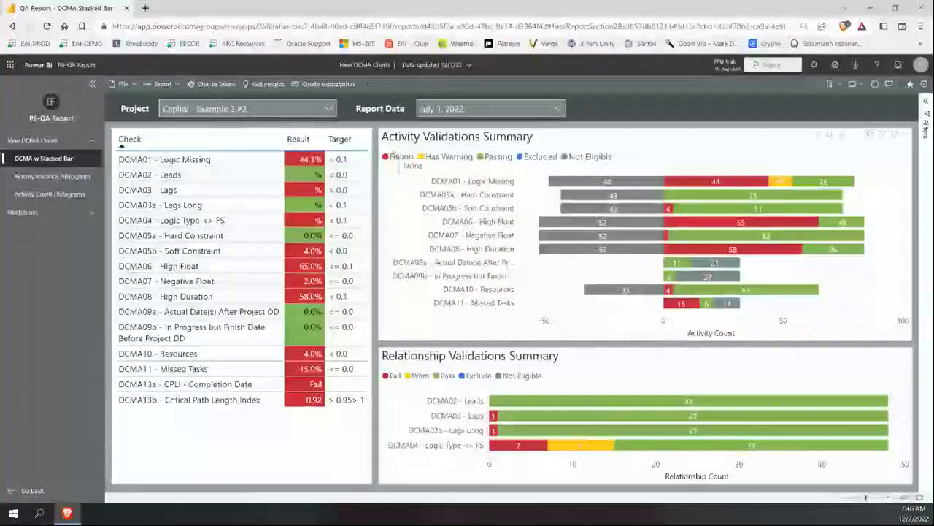